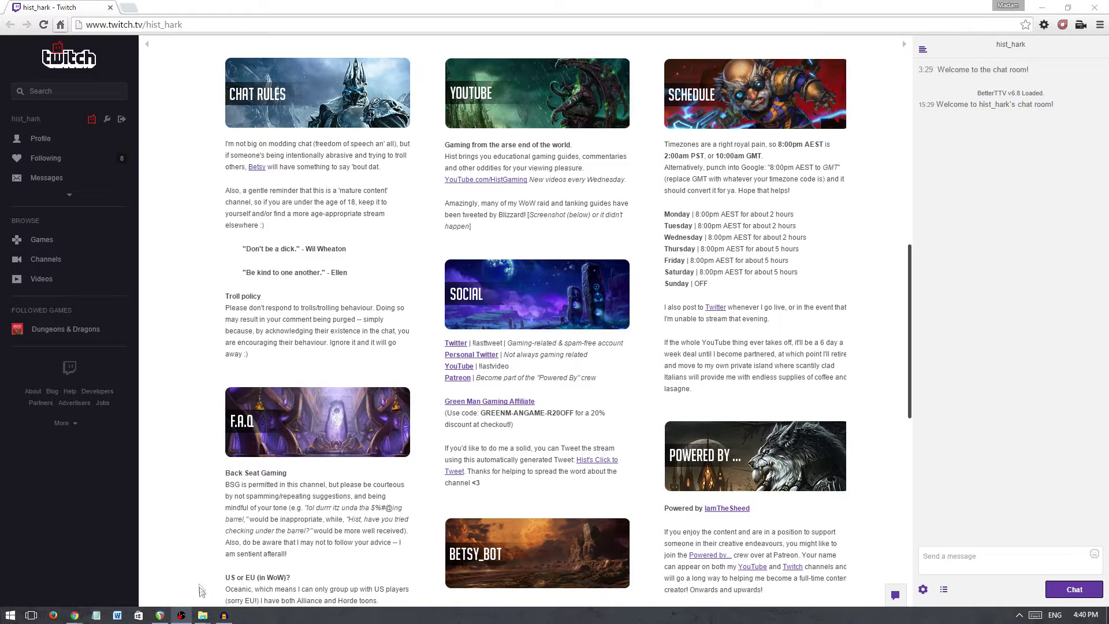
# Switch to the REAPER streaming project with its record-armed Track 1.
pyautogui.click(160, 615)
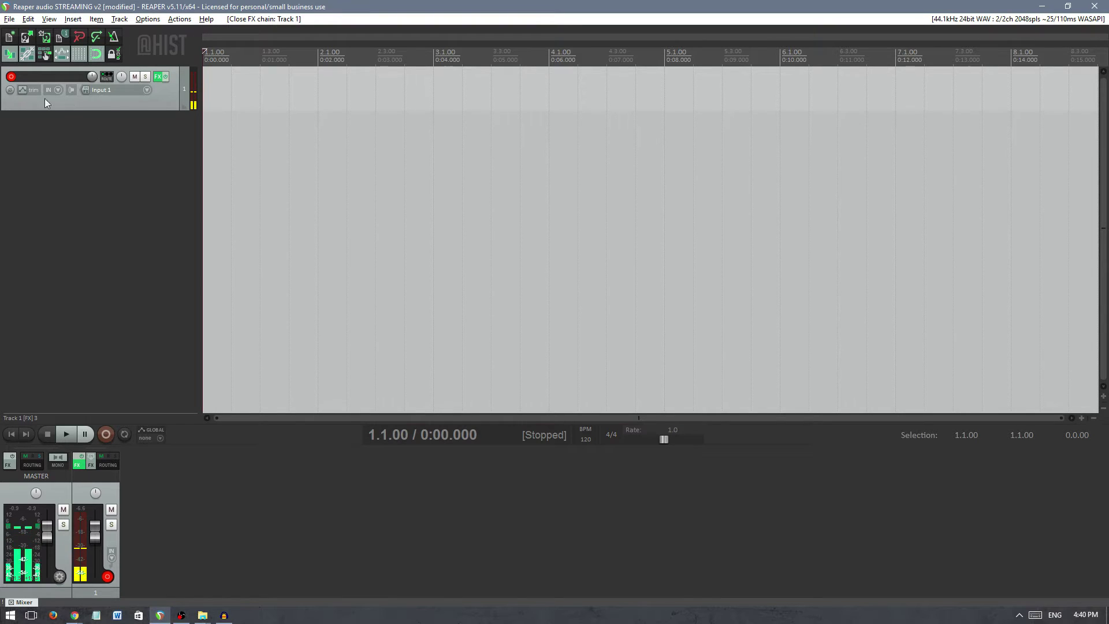
pyautogui.click(11, 77)
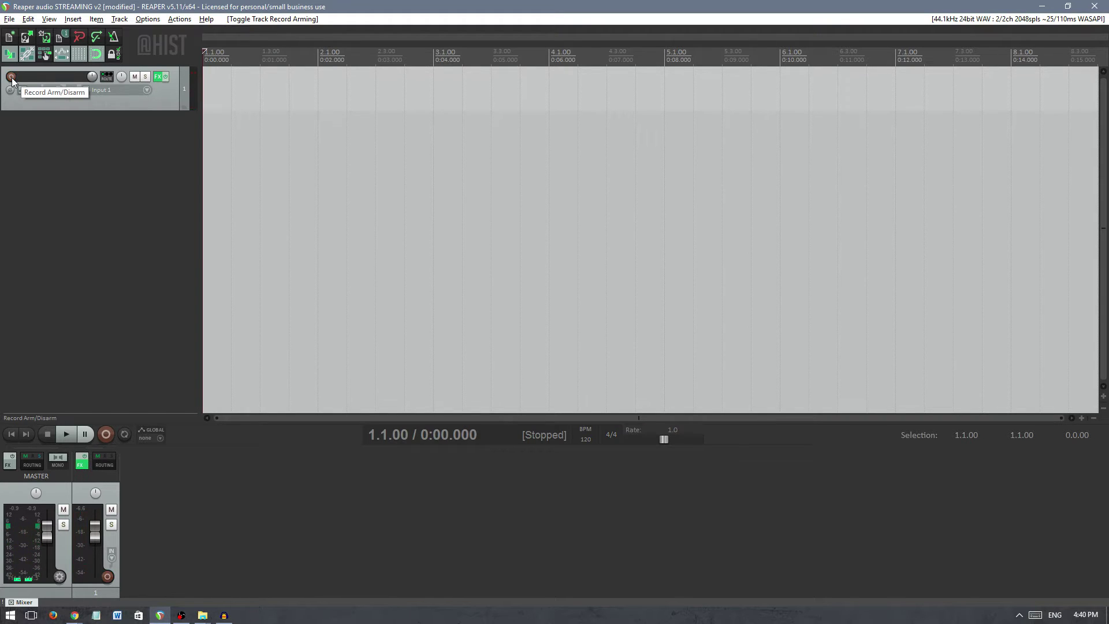
pyautogui.click(11, 77)
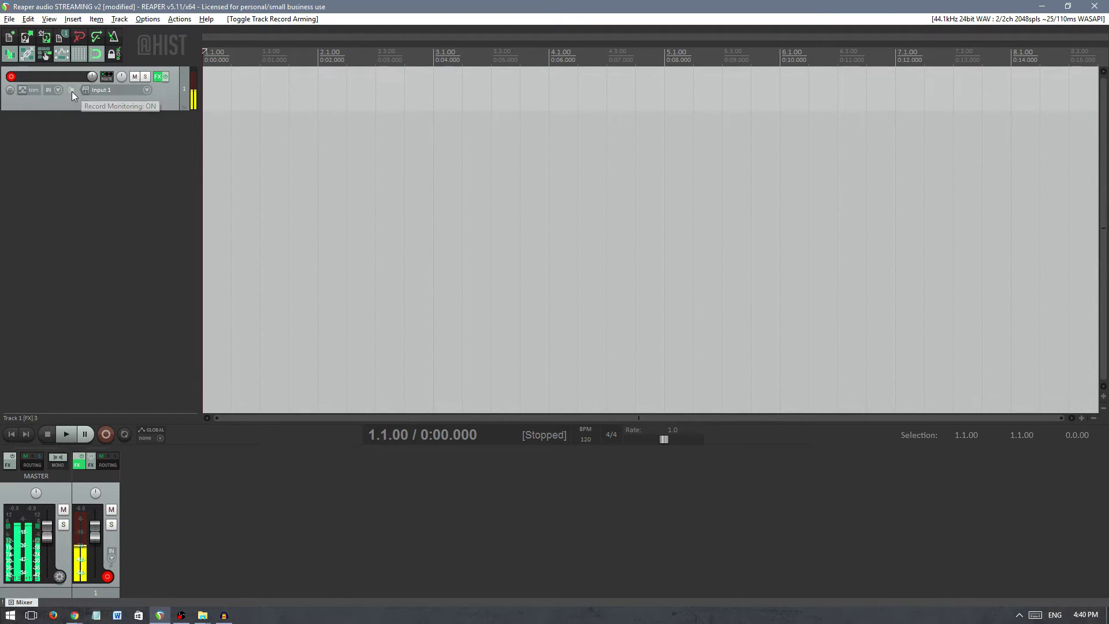
pyautogui.click(158, 76)
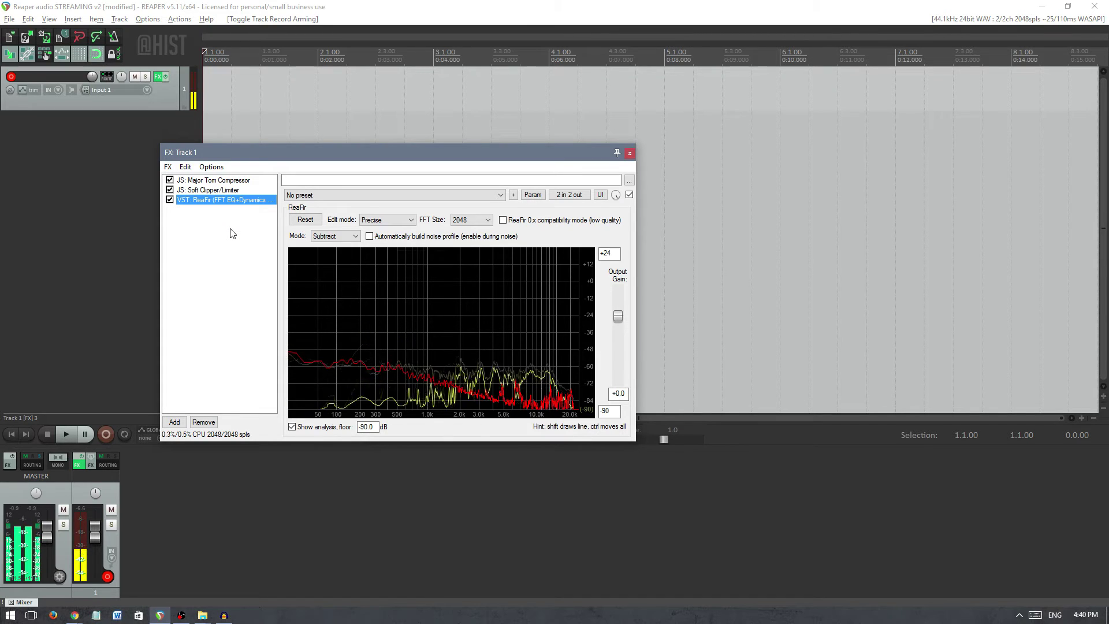
pyautogui.click(226, 191)
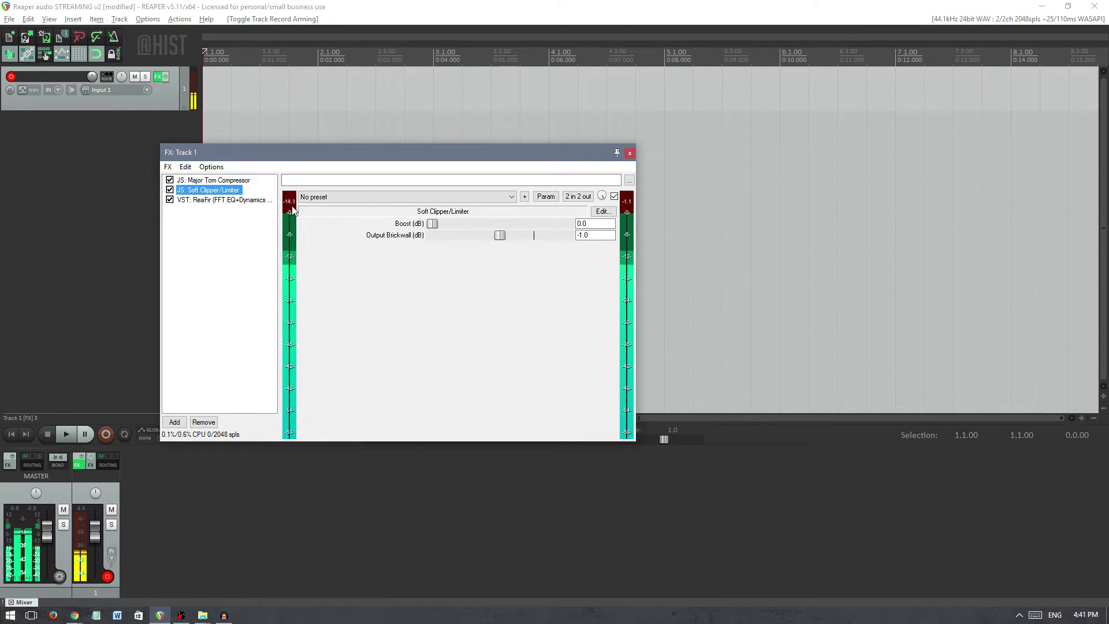
pyautogui.press('Up')
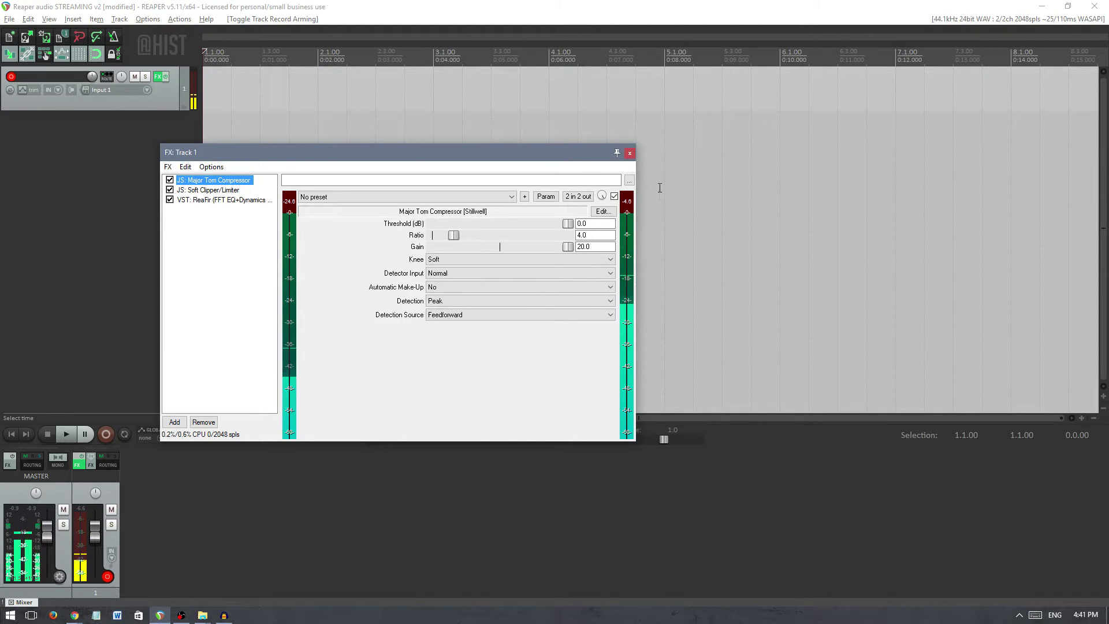
pyautogui.click(629, 153)
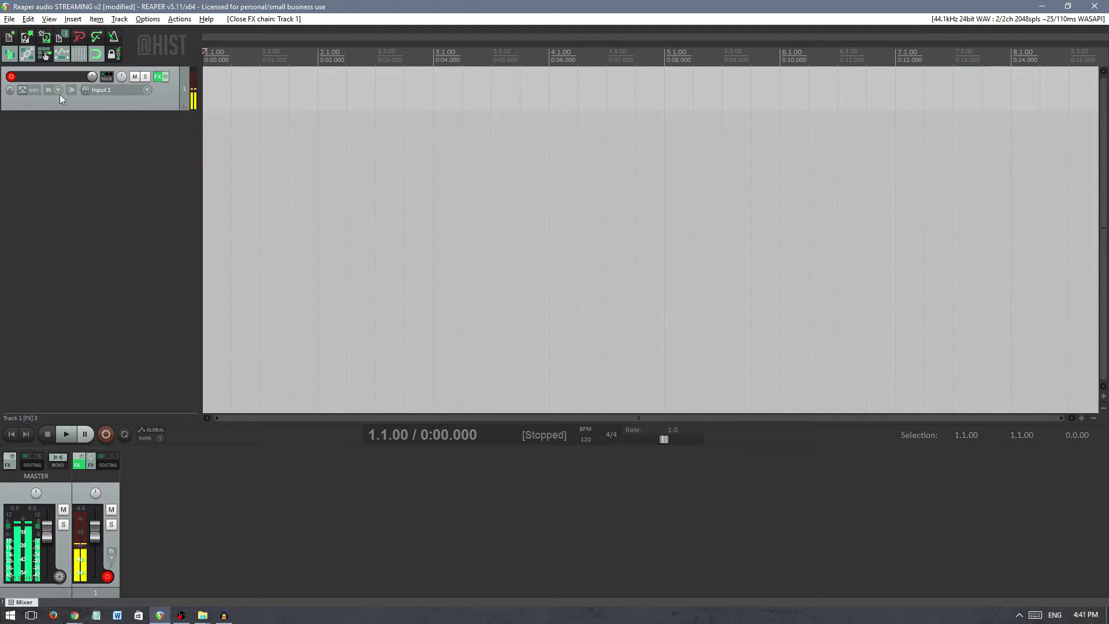
pyautogui.doubleClick(81, 175)
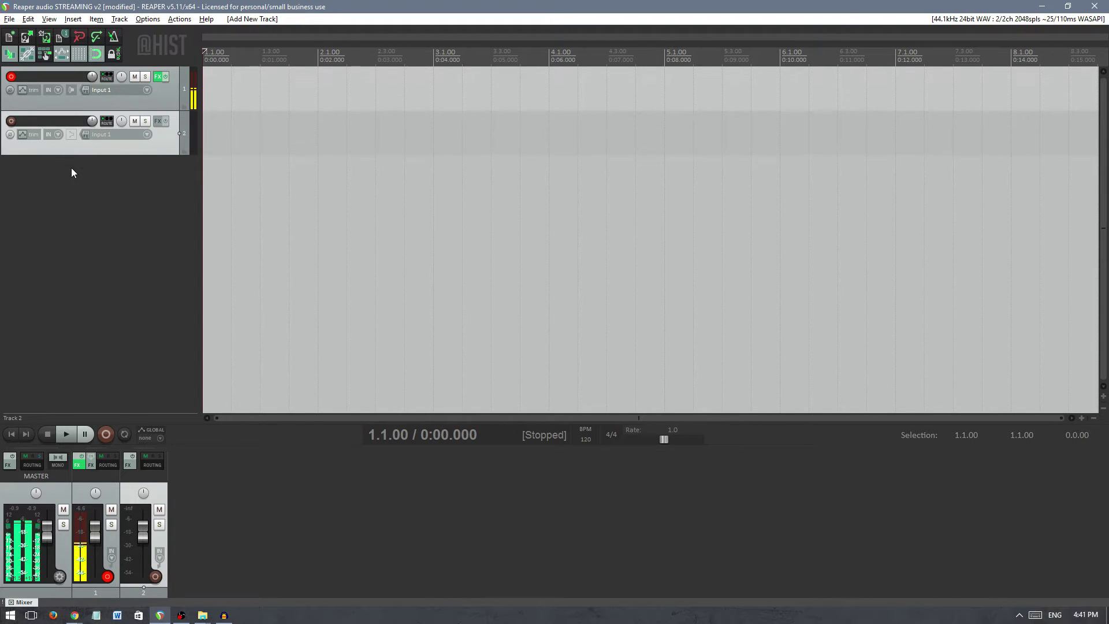
pyautogui.click(11, 121)
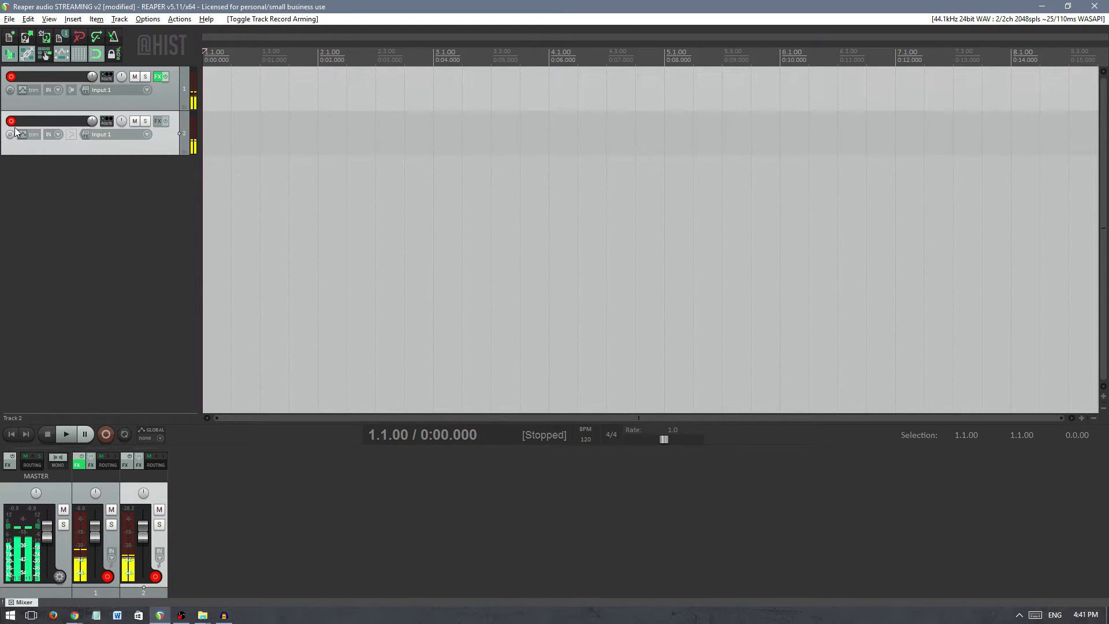
pyautogui.click(75, 136)
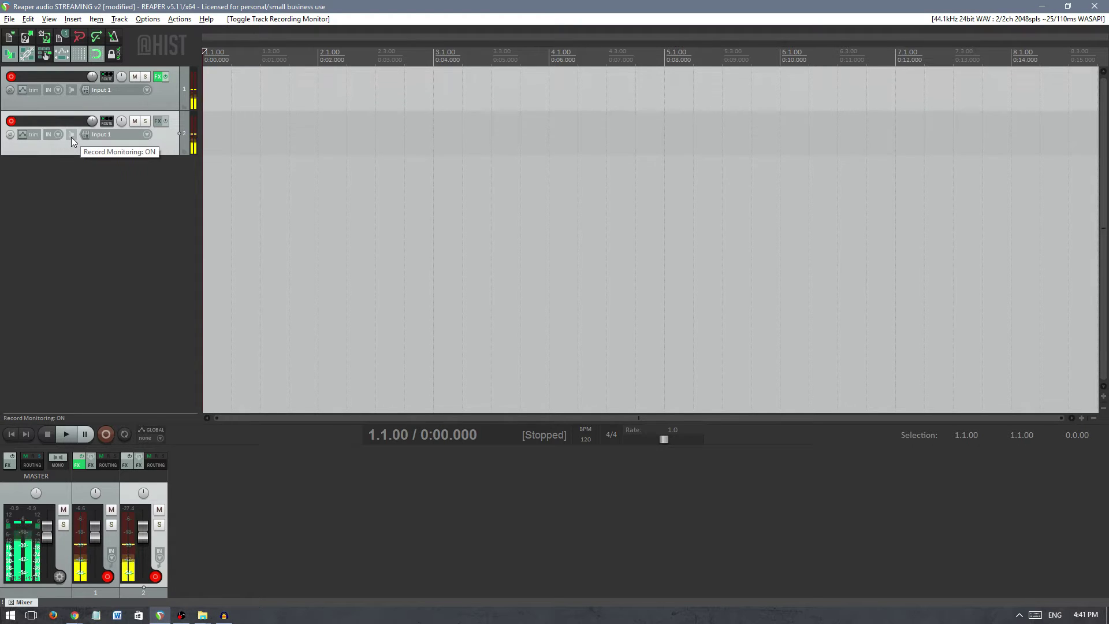
pyautogui.click(157, 123)
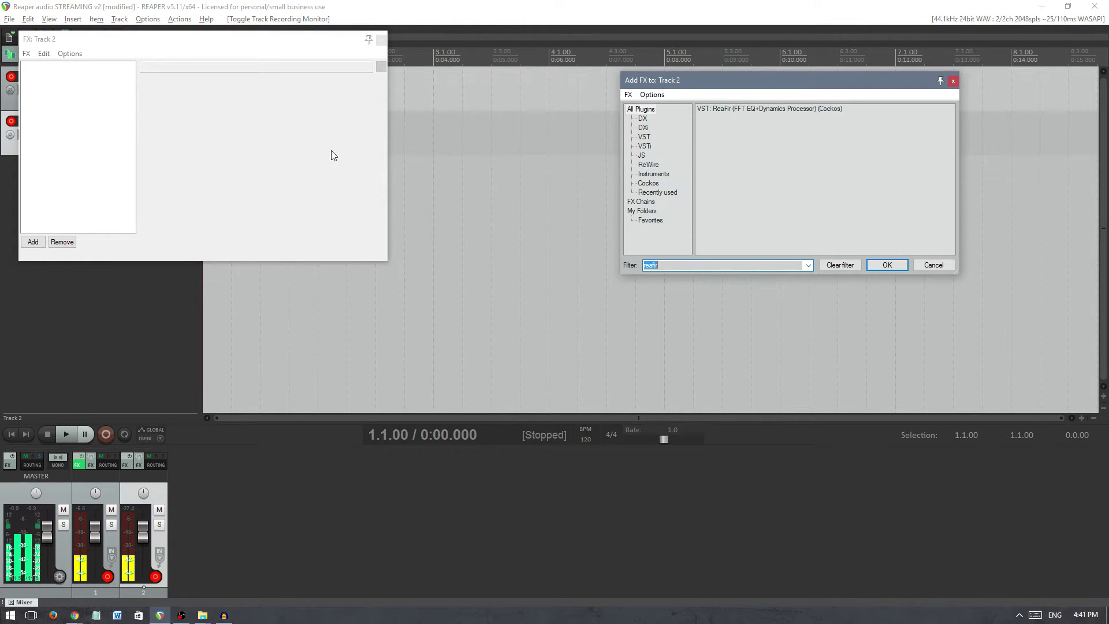
pyautogui.click(844, 266)
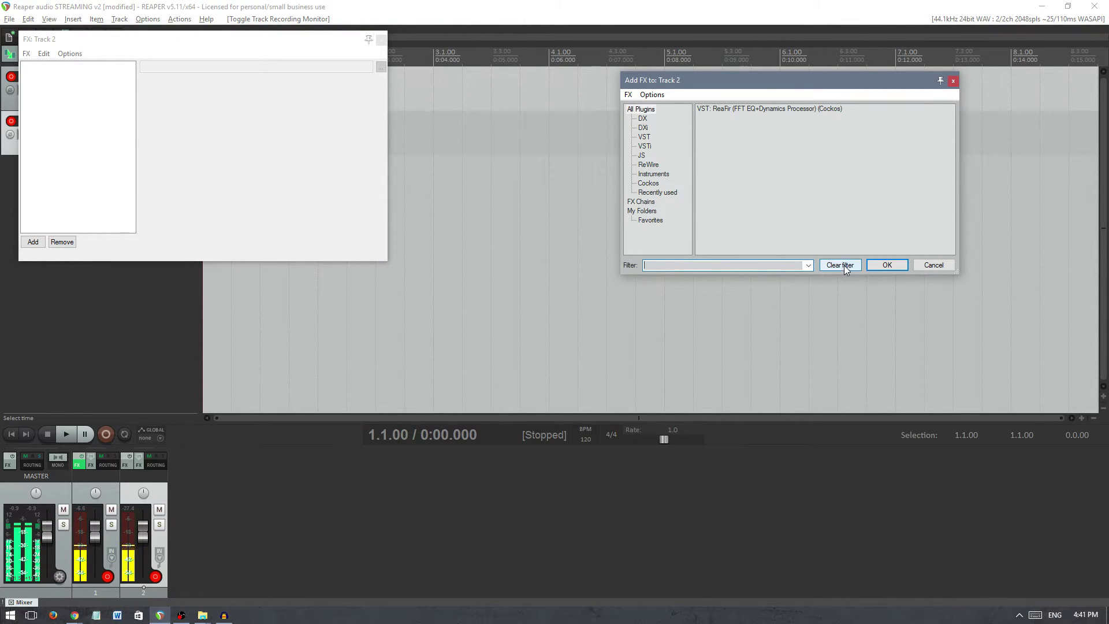
pyautogui.click(954, 84)
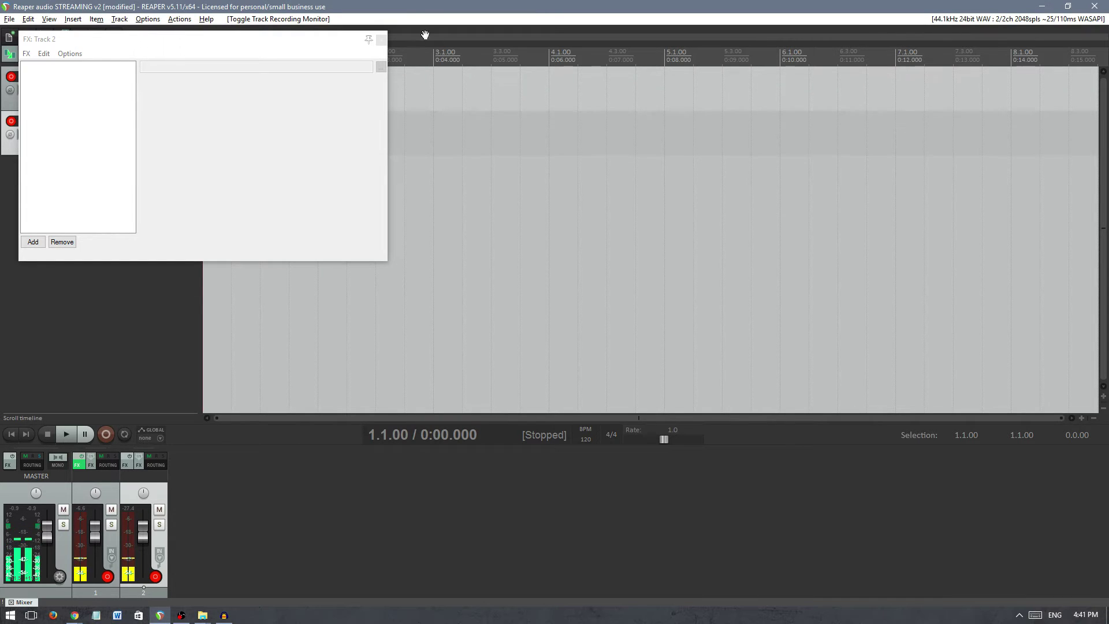
pyautogui.click(380, 40)
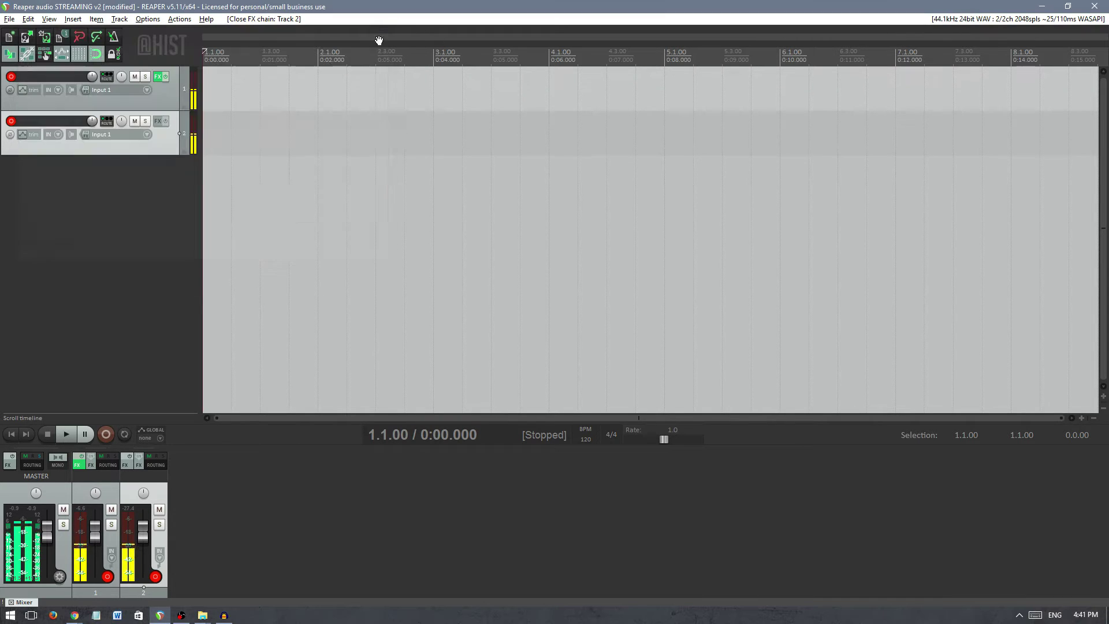
pyautogui.rightClick(132, 147)
pyautogui.click(164, 220)
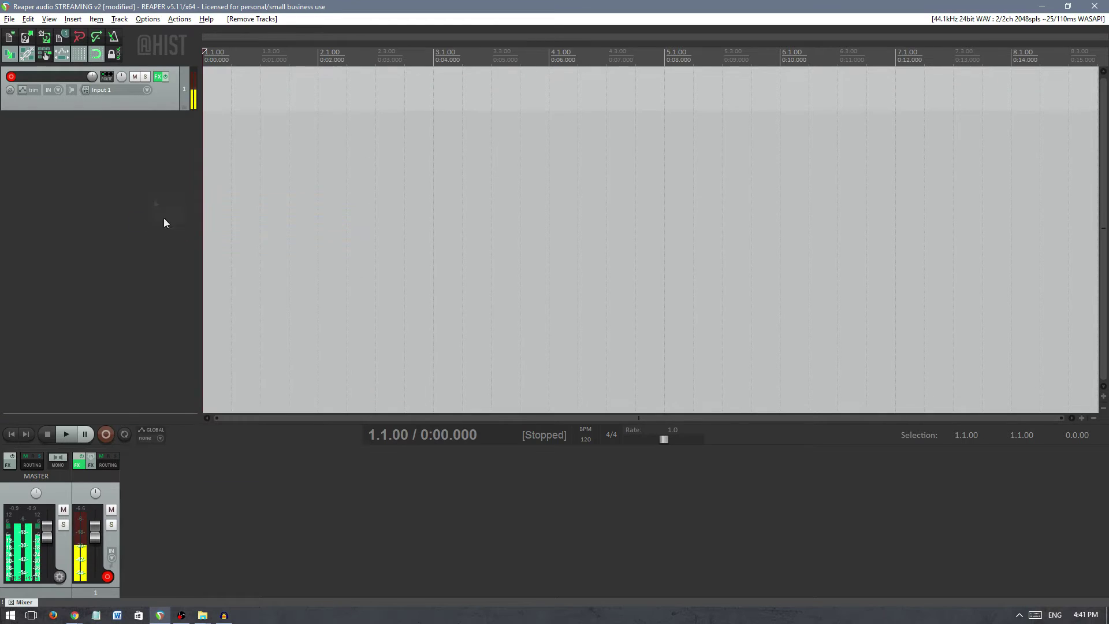
pyautogui.click(157, 76)
# Move the FX window aside, show ReaFir's settings, and toggle its bypass off and back on.
pyautogui.moveTo(325, 153); pyautogui.dragTo(427, 88)
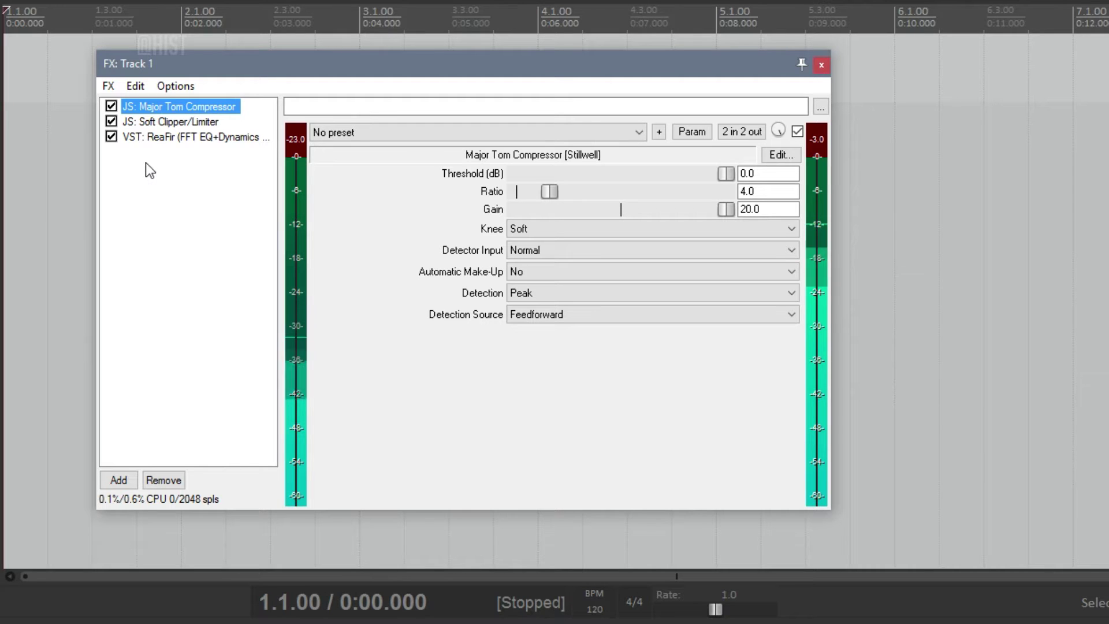
pyautogui.click(112, 138)
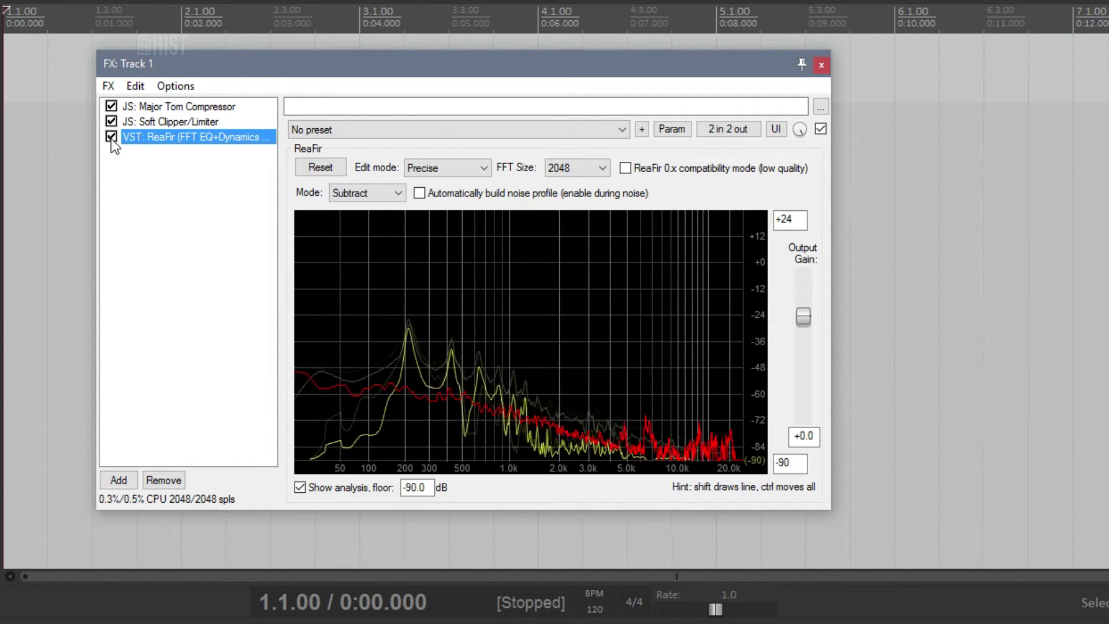
pyautogui.click(111, 137)
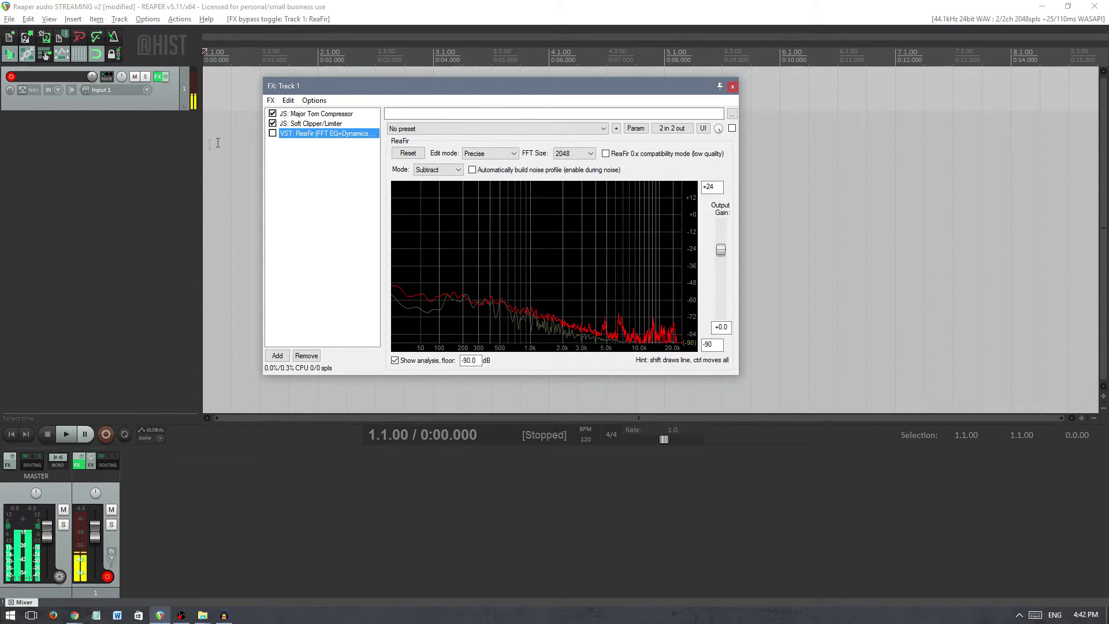
pyautogui.click(272, 133)
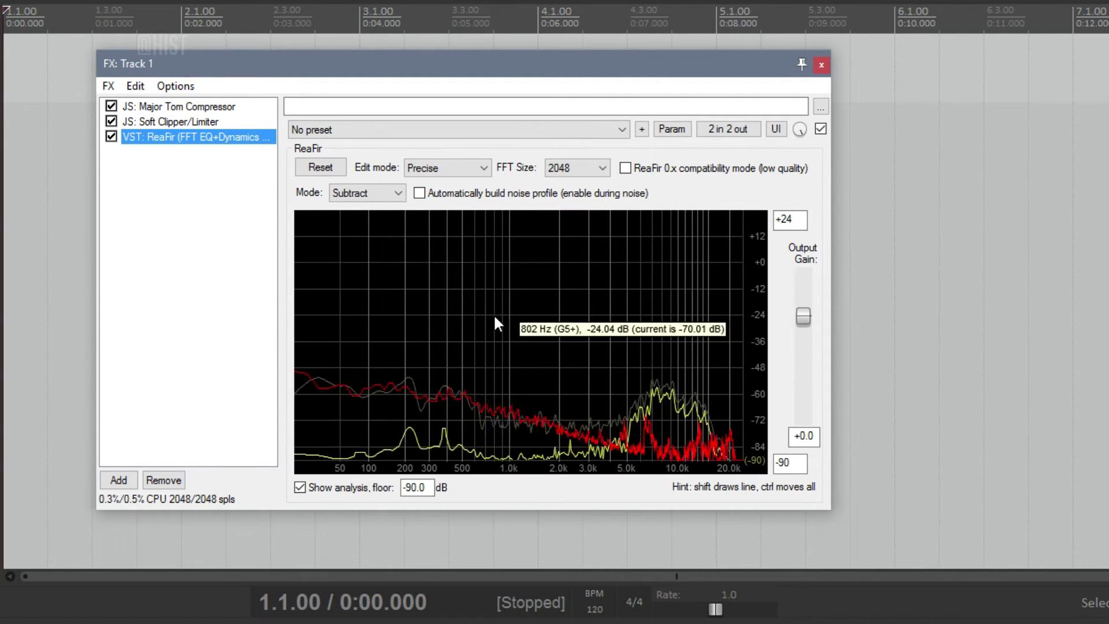
# Bypass the ReaFir plugin again in Track 1's FX chain.
pyautogui.click(111, 137)
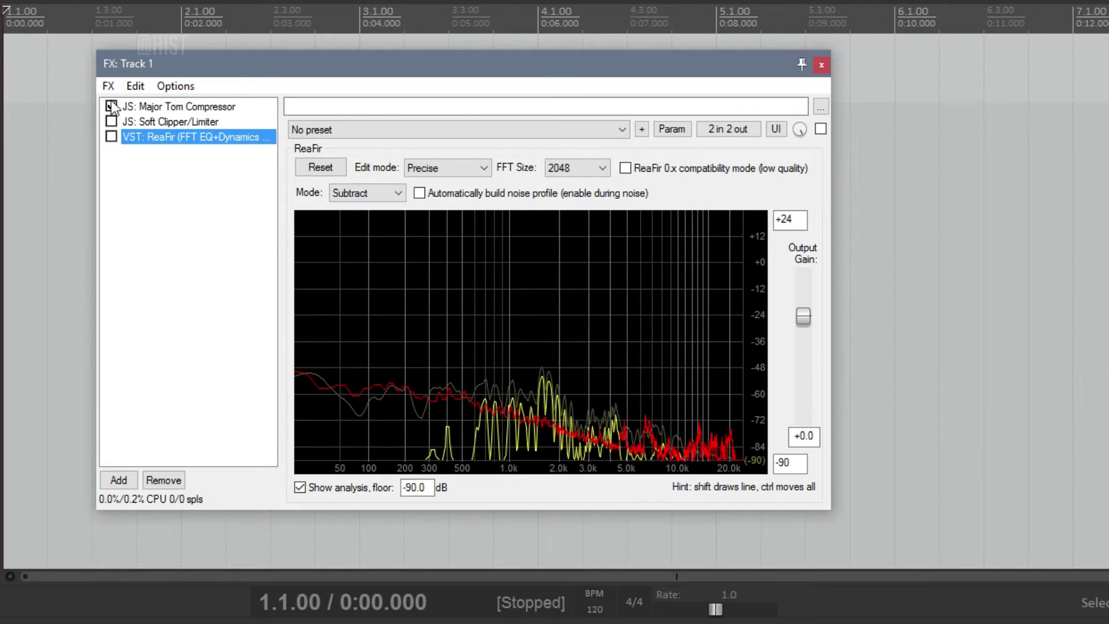
# Show the existing JS: Major Tom Compressor's parameters in the Track 1 FX window.
pyautogui.click(141, 107)
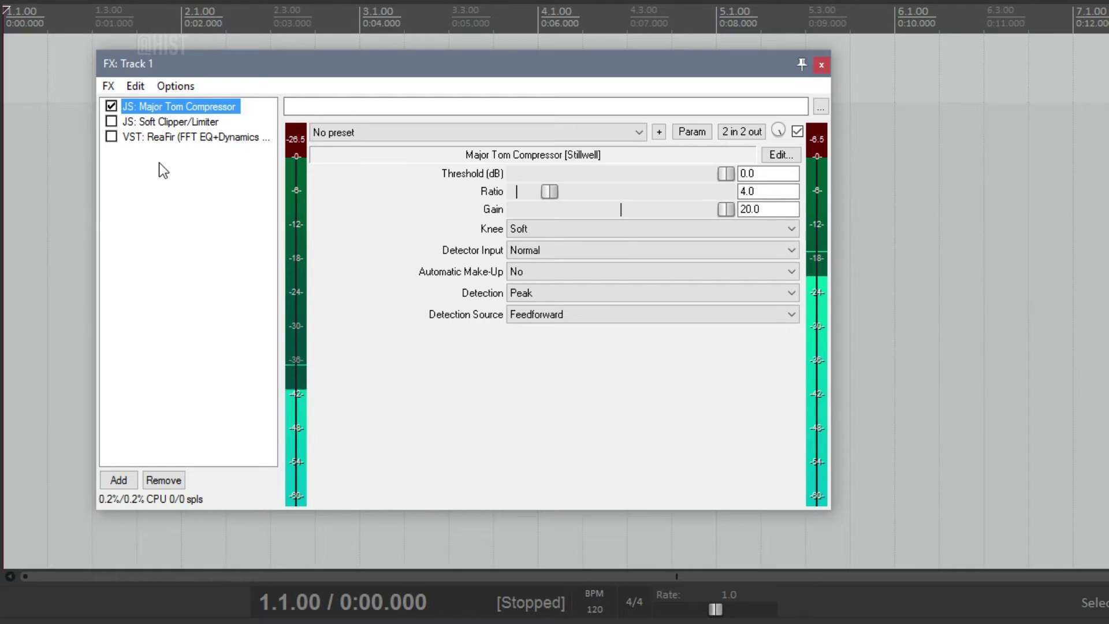
# Bypass the original Major Tom Compressor and bring up the Add FX plugin list.
pyautogui.click(111, 106)
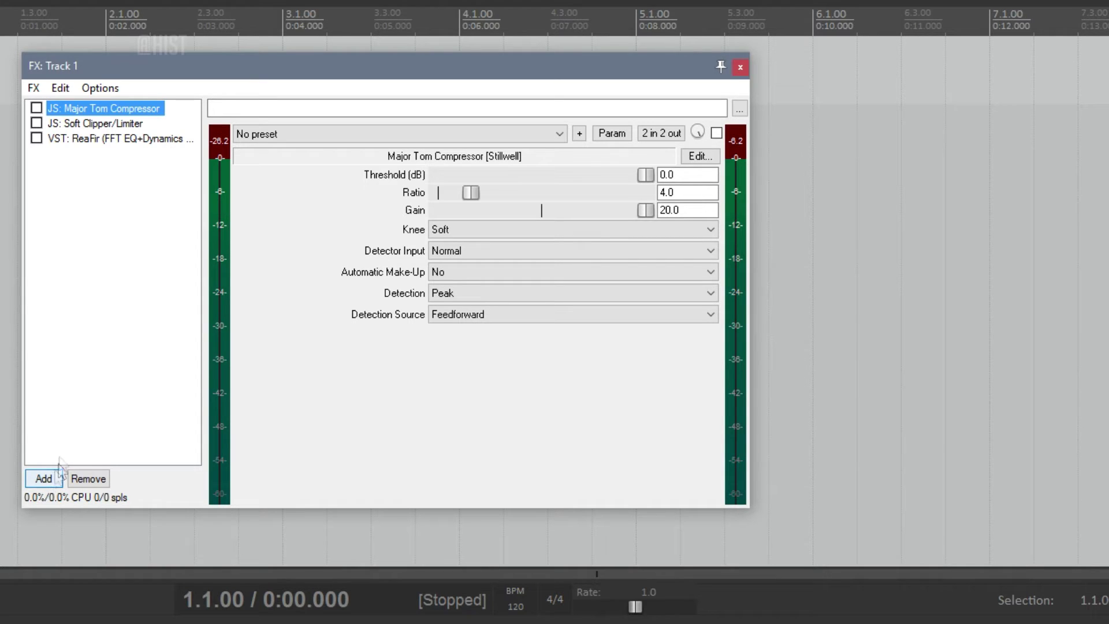
pyautogui.click(45, 483)
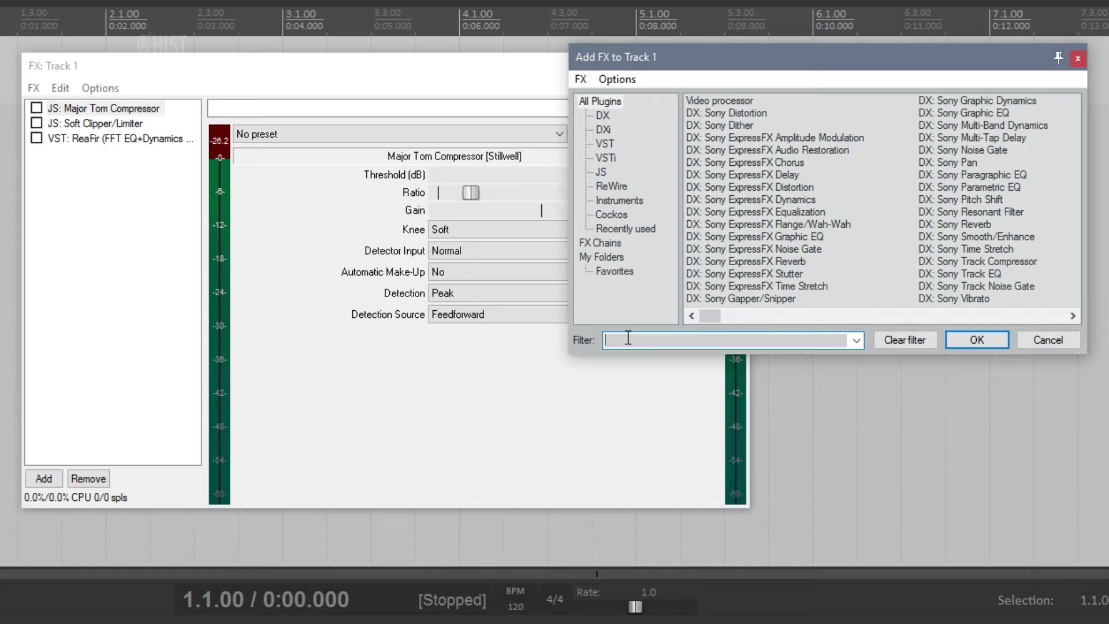
# Filter the plugin list for 'major' and add JS: Major Tom Compressor as the fourth plugin.
pyautogui.write('r')
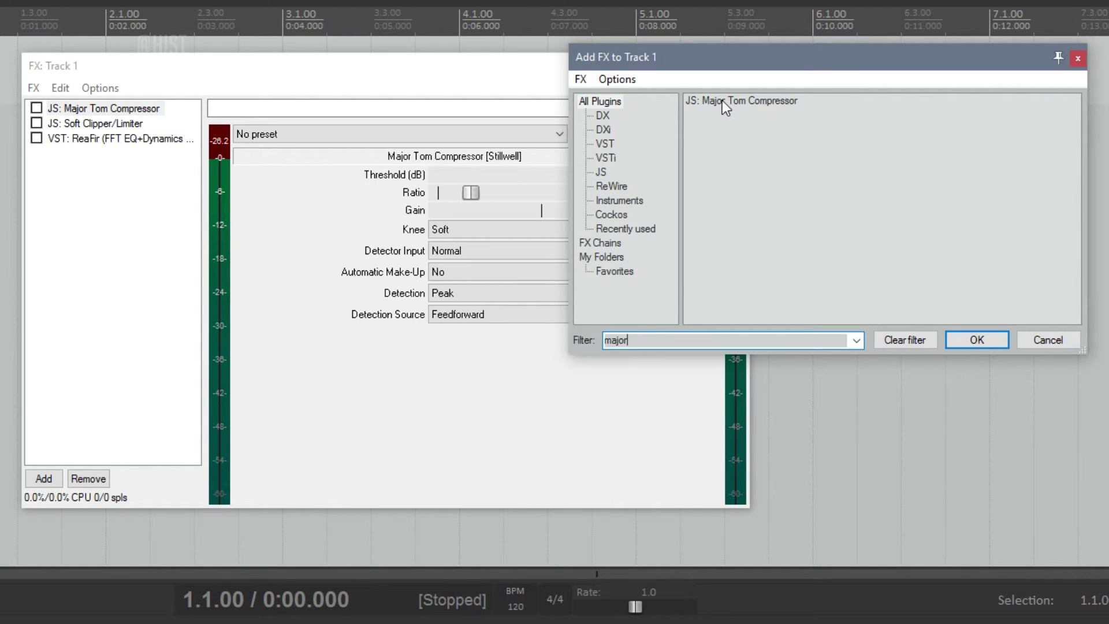
pyautogui.click(769, 101)
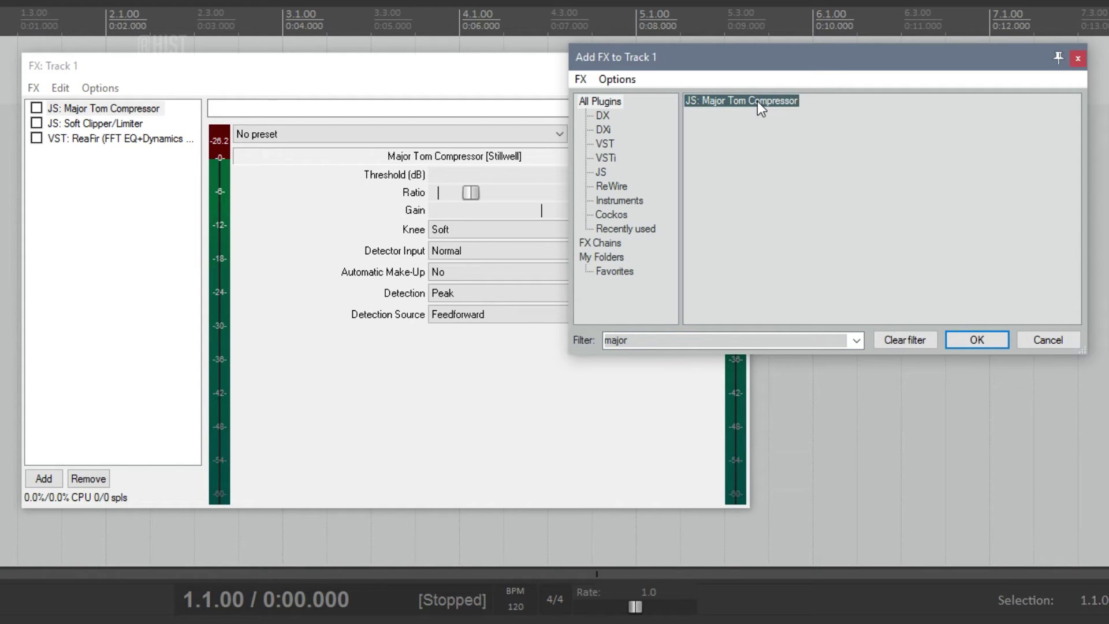
pyautogui.doubleClick(757, 102)
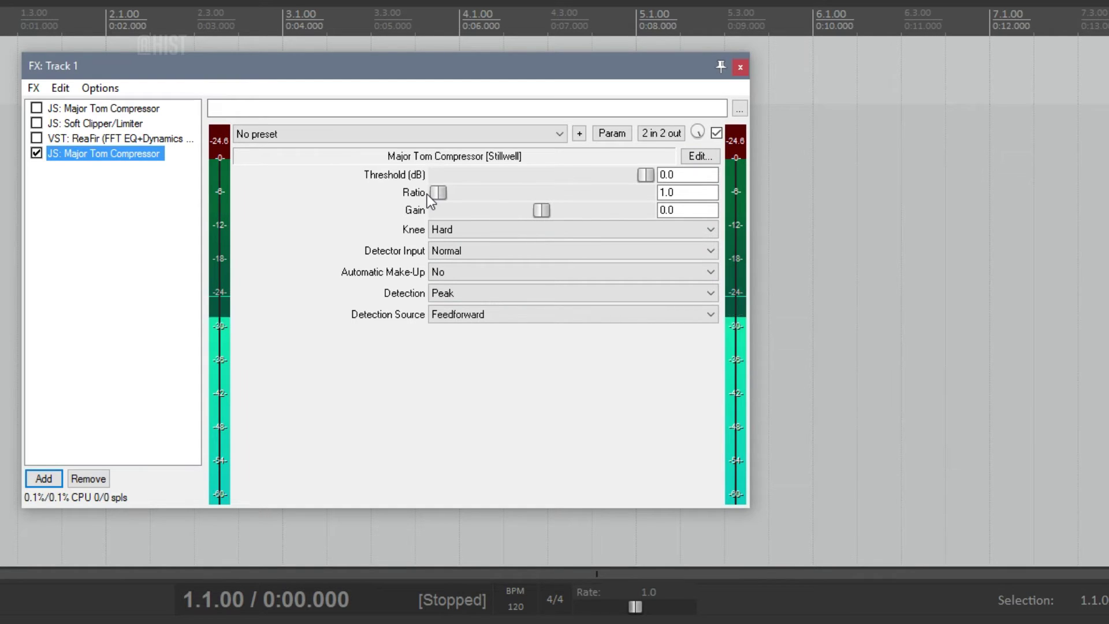
# Set the new compressor's ratio to 4.0, gain to 20.0 and knee to Soft.
pyautogui.click(664, 192)
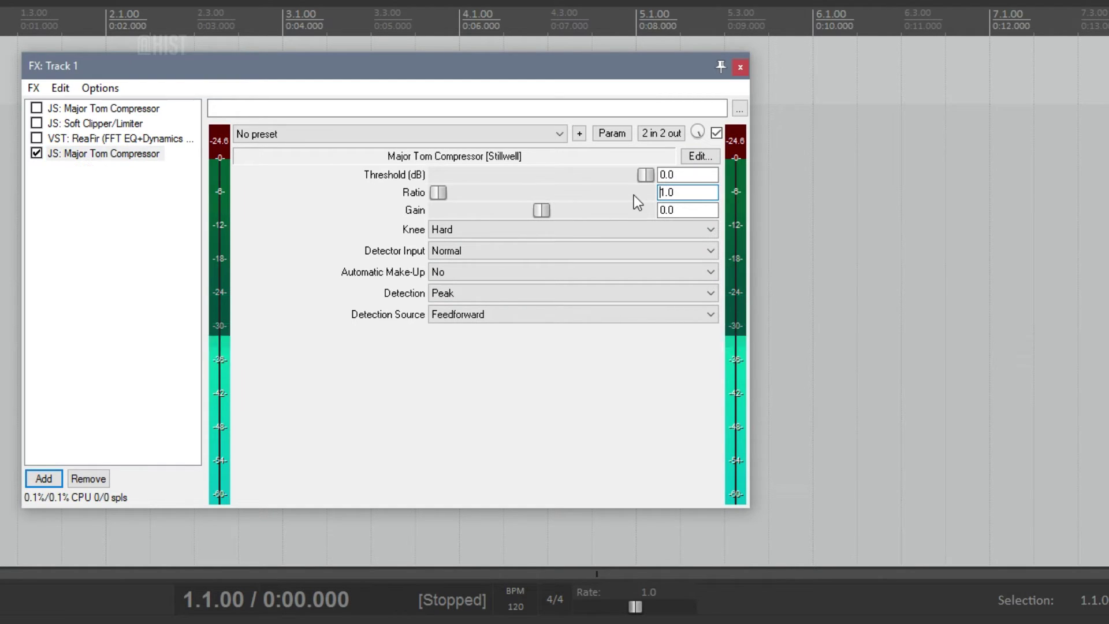
pyautogui.press('BackSpace')
pyautogui.write('4')
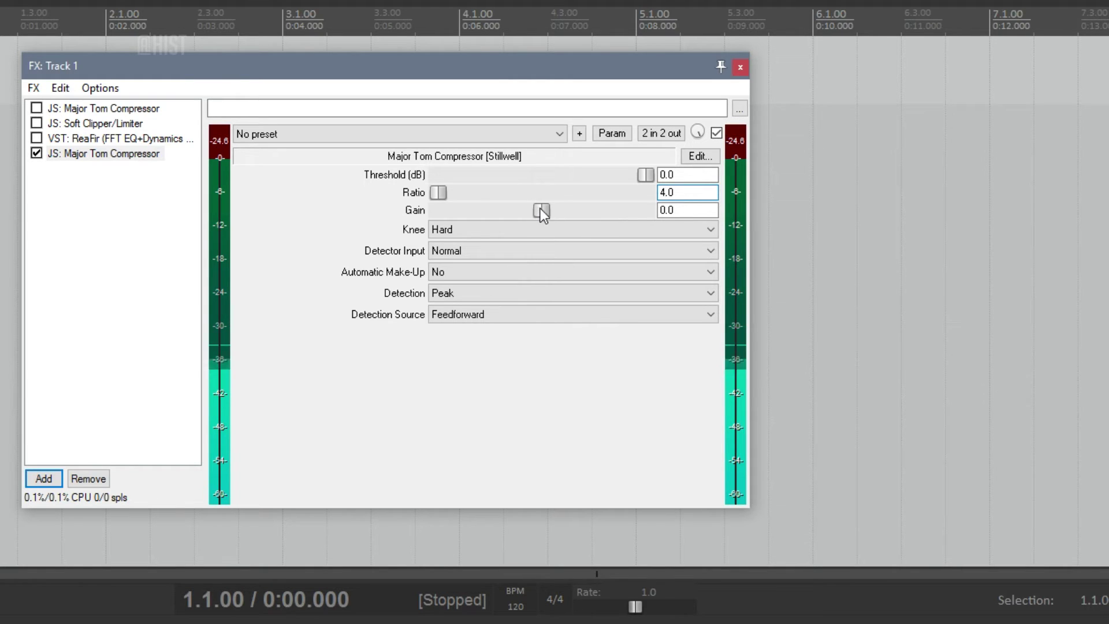
pyautogui.moveTo(540, 210); pyautogui.dragTo(646, 210)
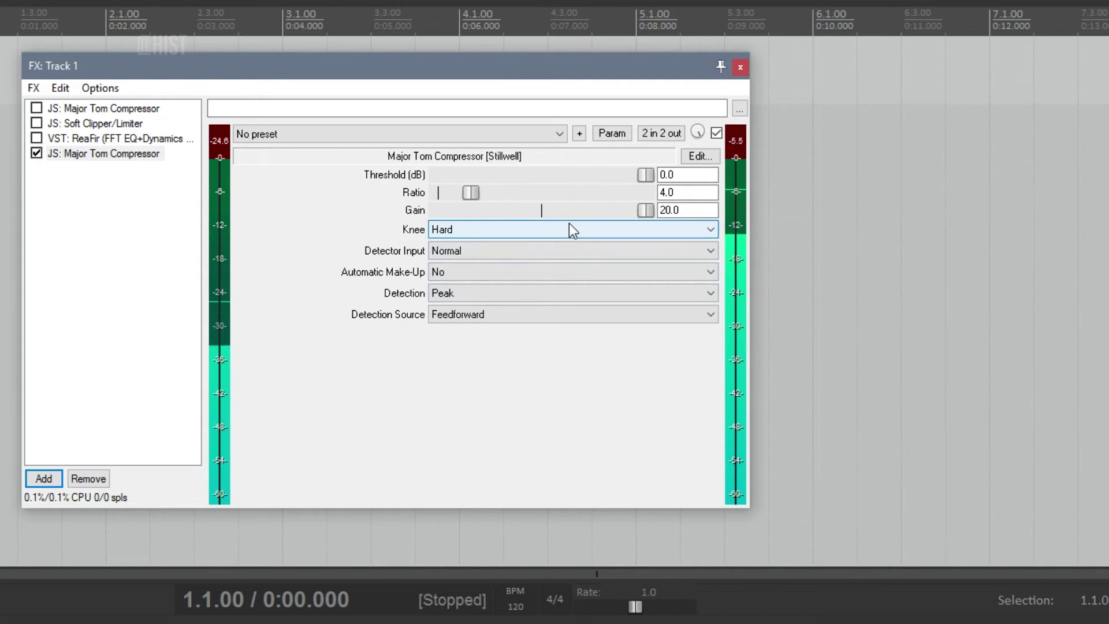
pyautogui.click(510, 230)
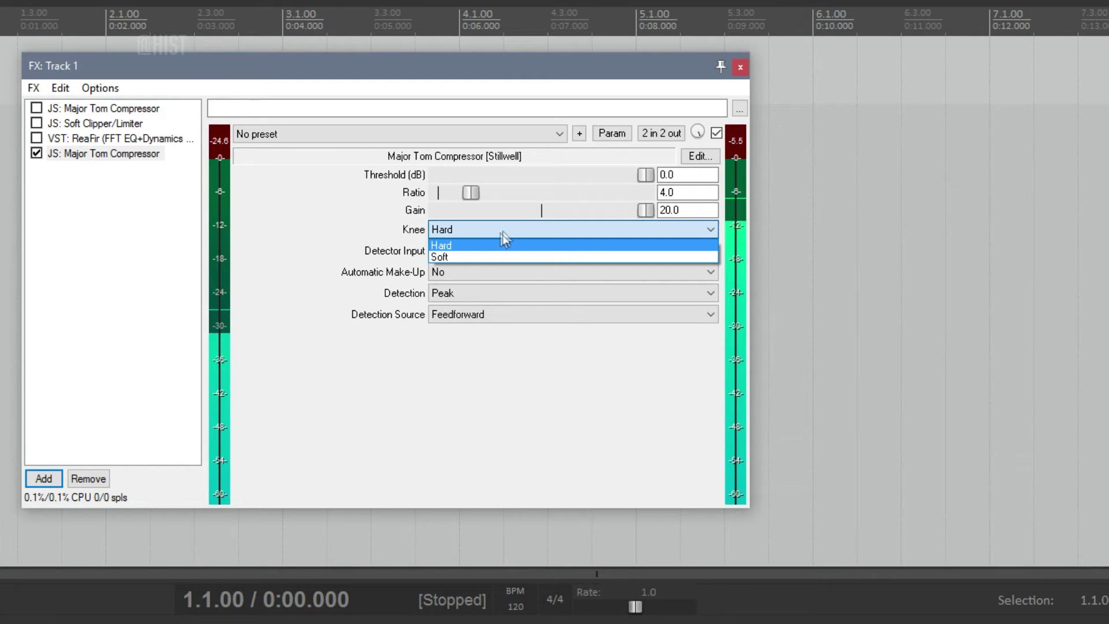
pyautogui.click(461, 256)
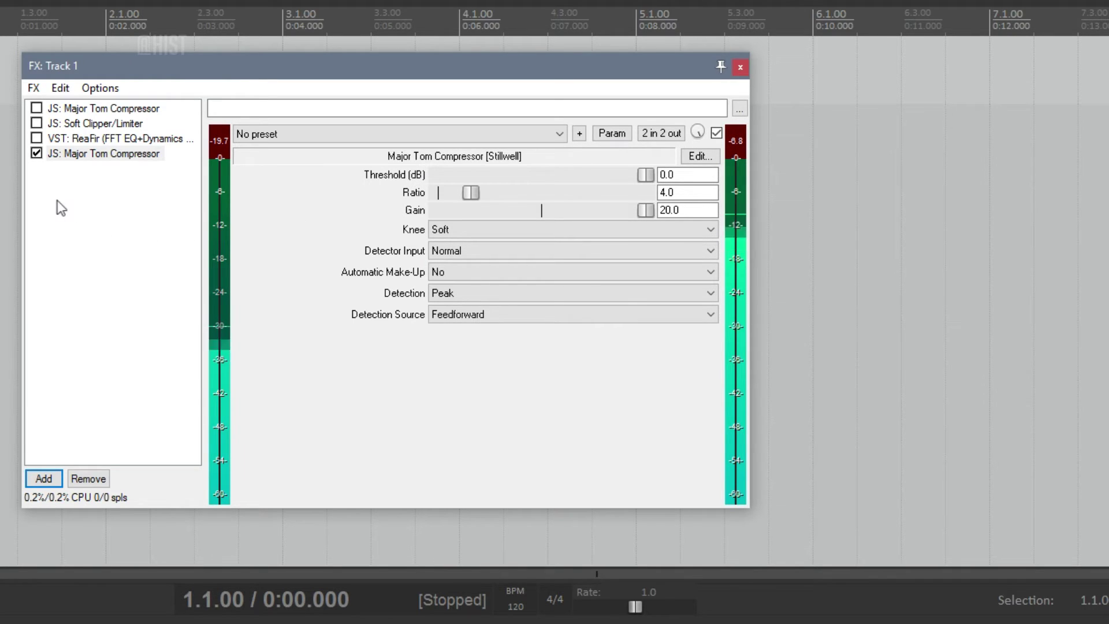
pyautogui.click(44, 478)
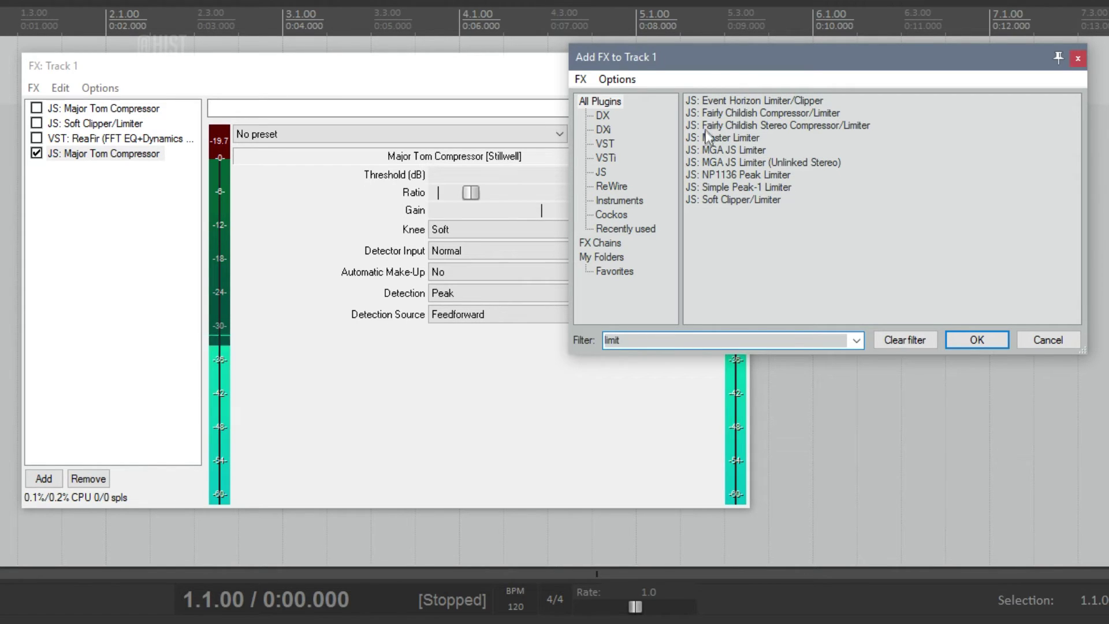
# Add JS: Soft Clipper/Limiter and set its Output Brickwall to -1.0 dB.
pyautogui.click(714, 204)
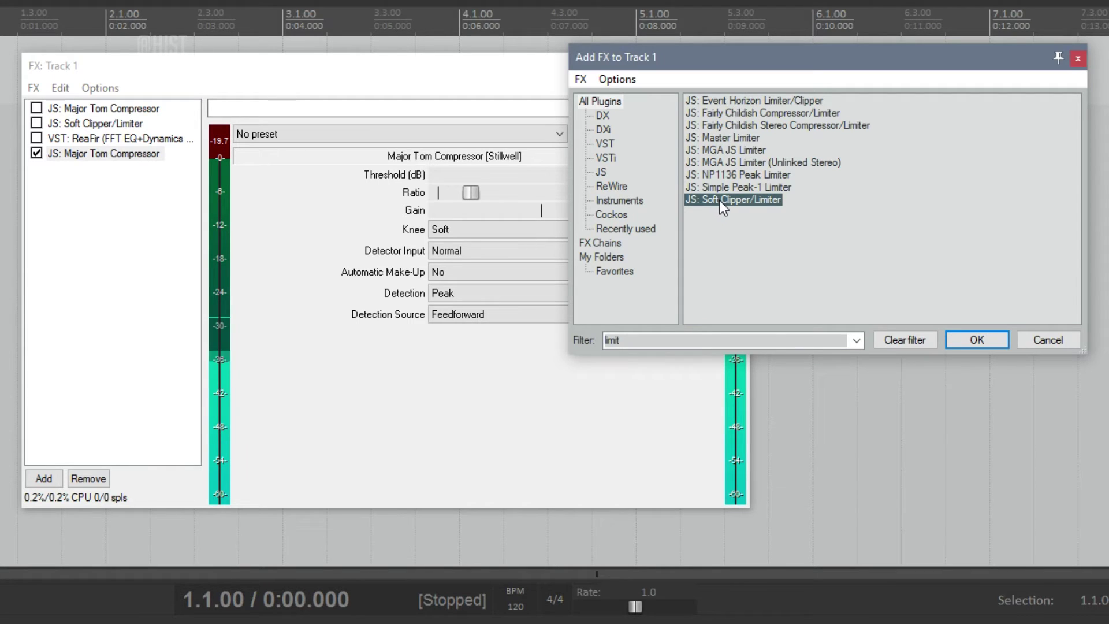
pyautogui.doubleClick(719, 199)
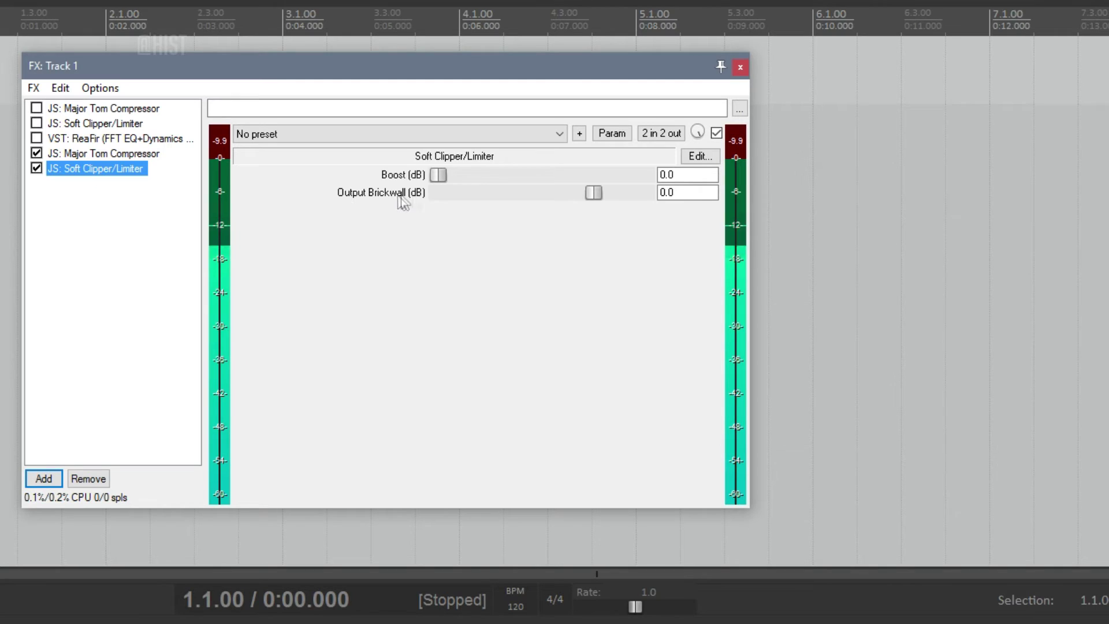
pyautogui.click(667, 193)
pyautogui.write('-1')
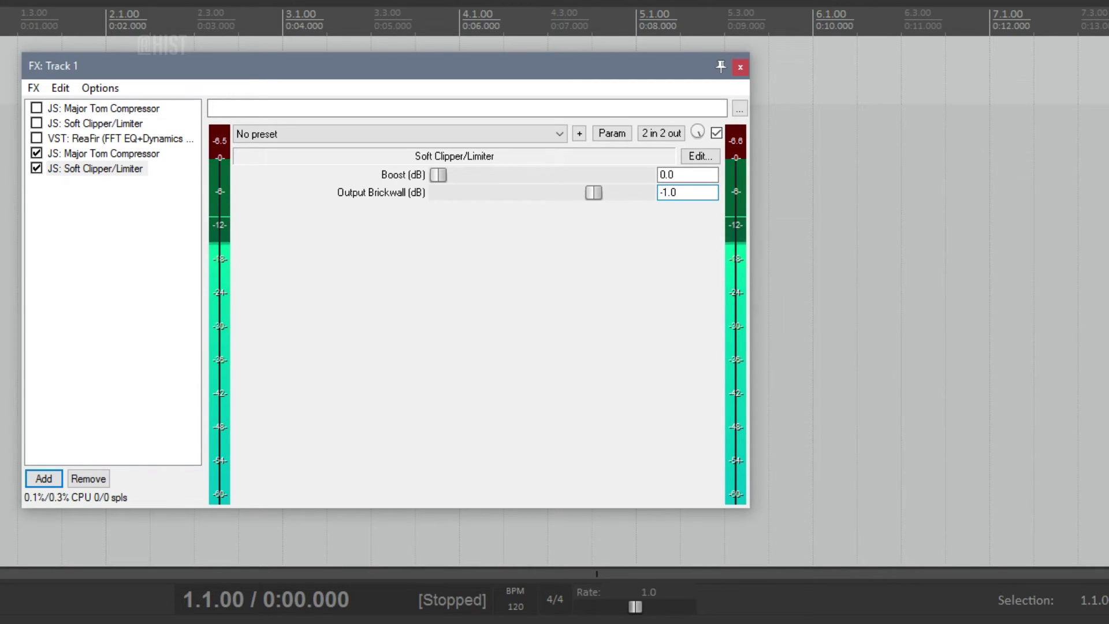
pyautogui.press('Return')
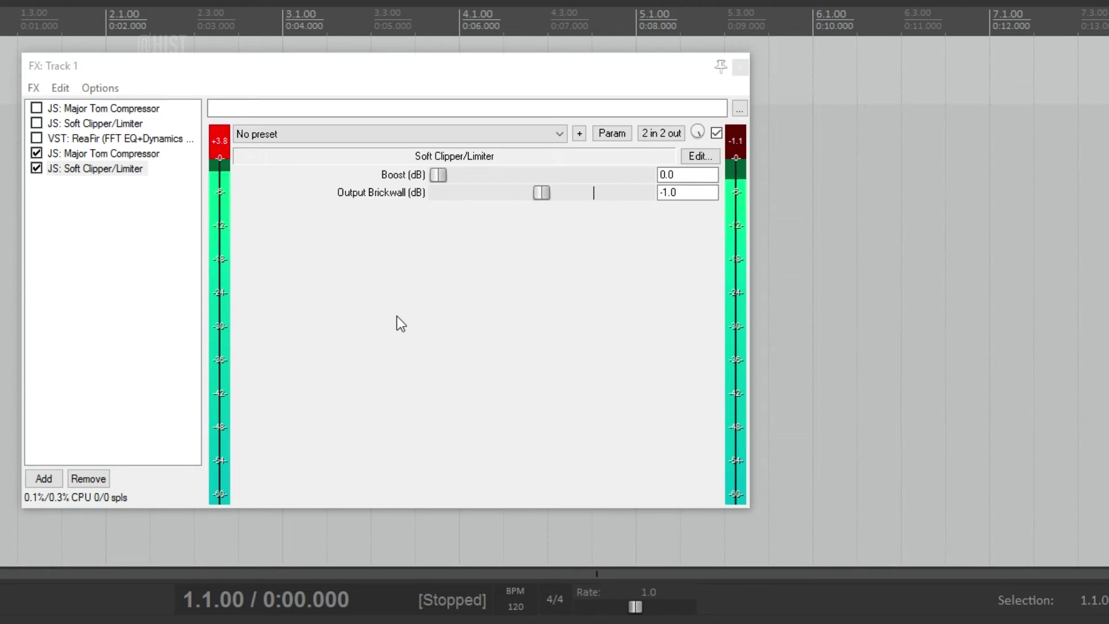
pyautogui.click(223, 151)
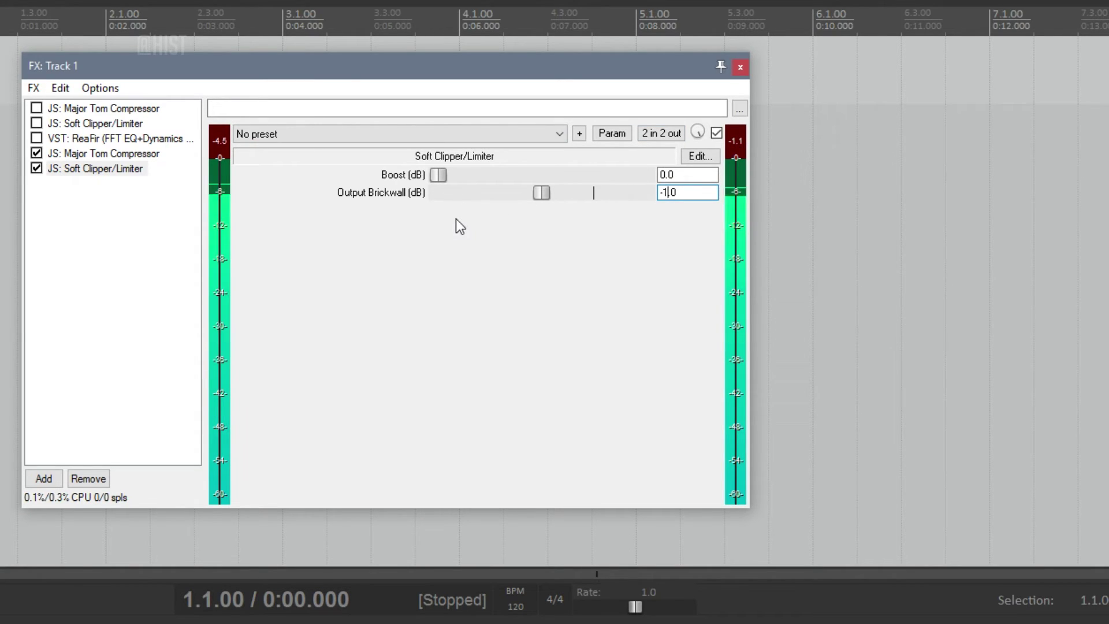
# Filter the plugin list for 'reafir' and add VST: ReaFir as the sixth plugin.
pyautogui.click(43, 479)
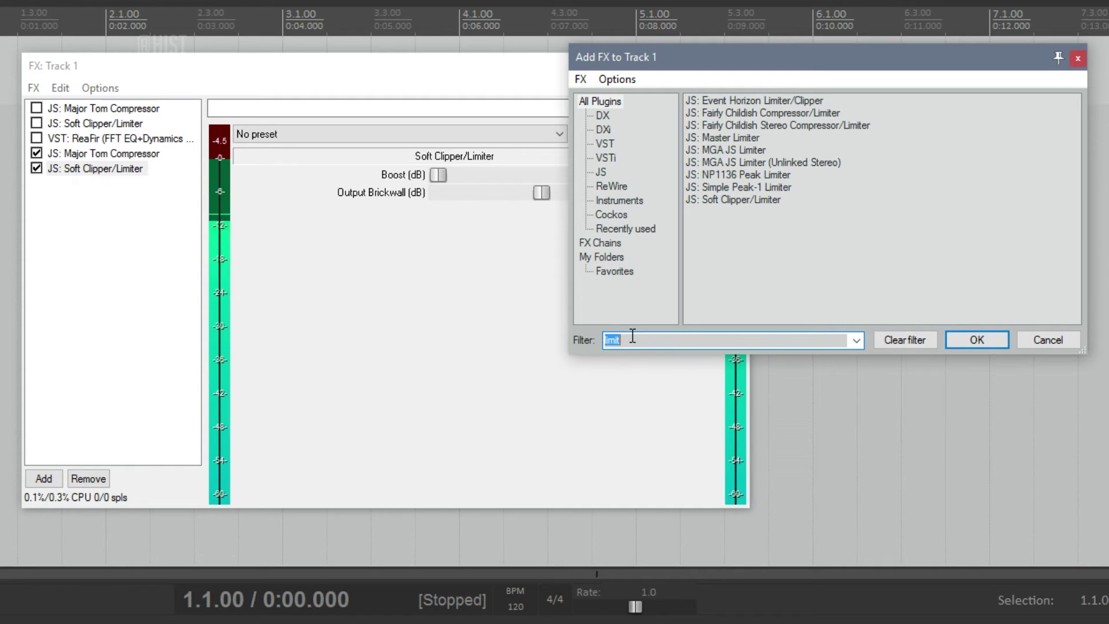
pyautogui.write('reafir')
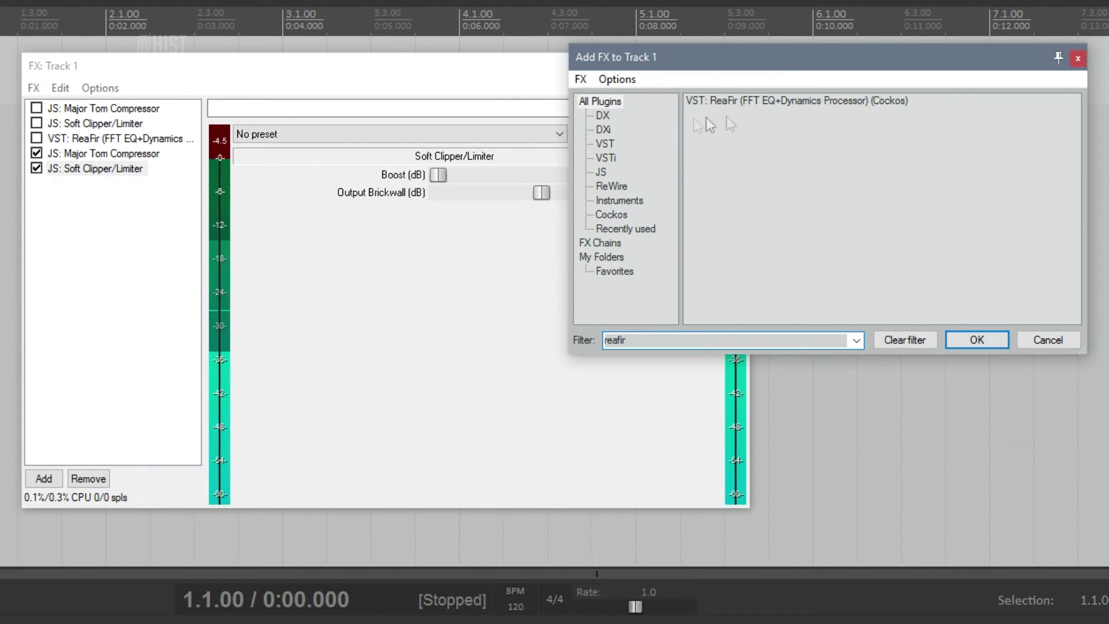
pyautogui.click(733, 102)
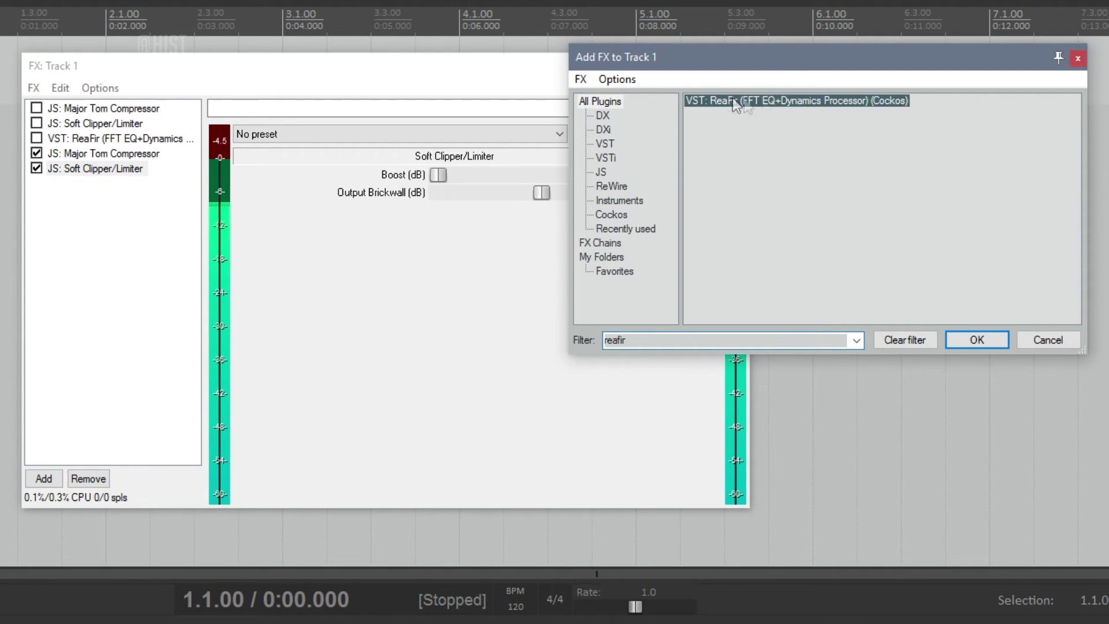
pyautogui.doubleClick(765, 101)
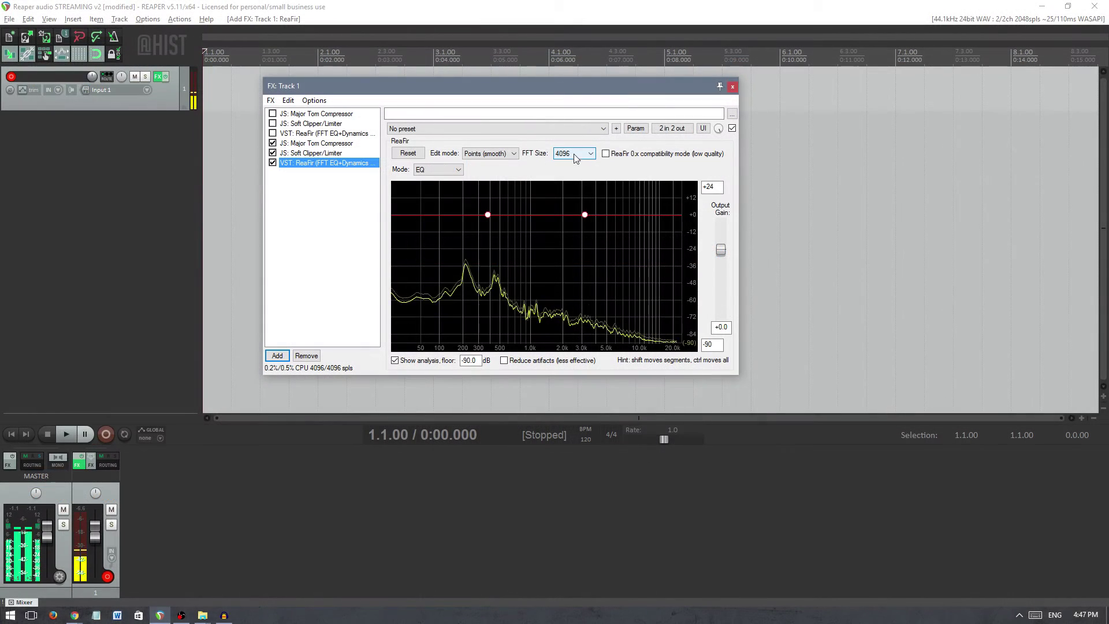
pyautogui.click(1019, 614)
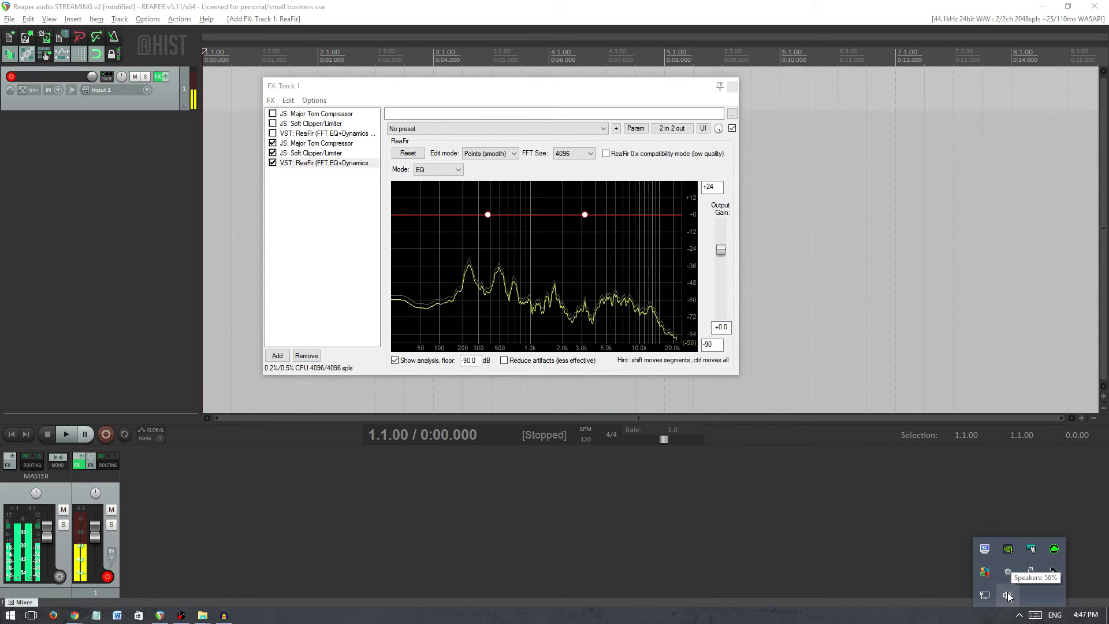
pyautogui.rightClick(1009, 598)
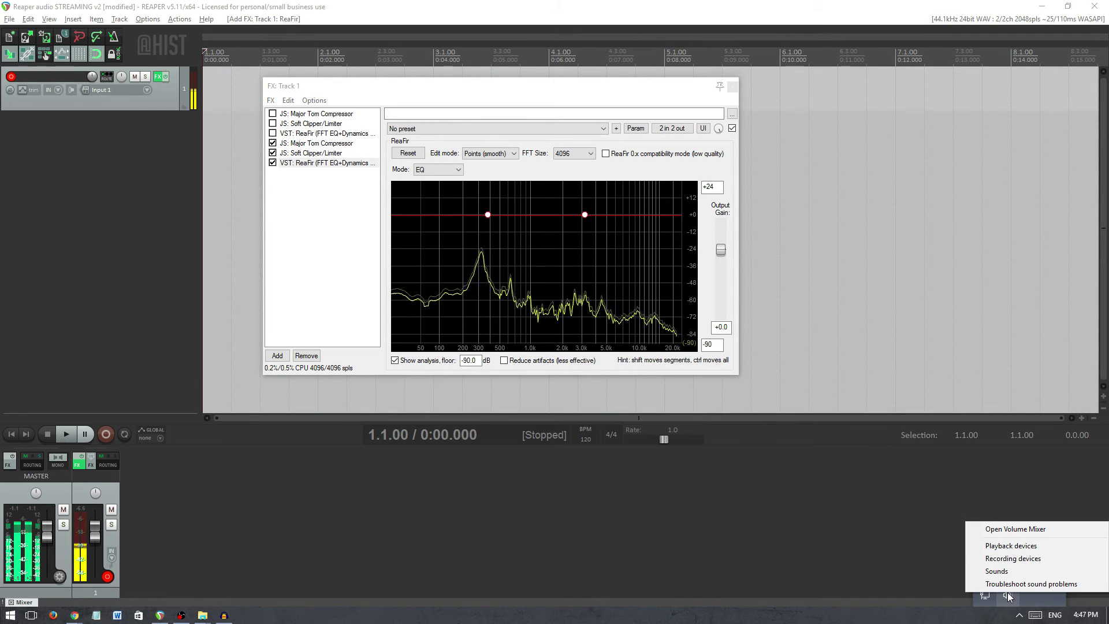
pyautogui.click(1015, 559)
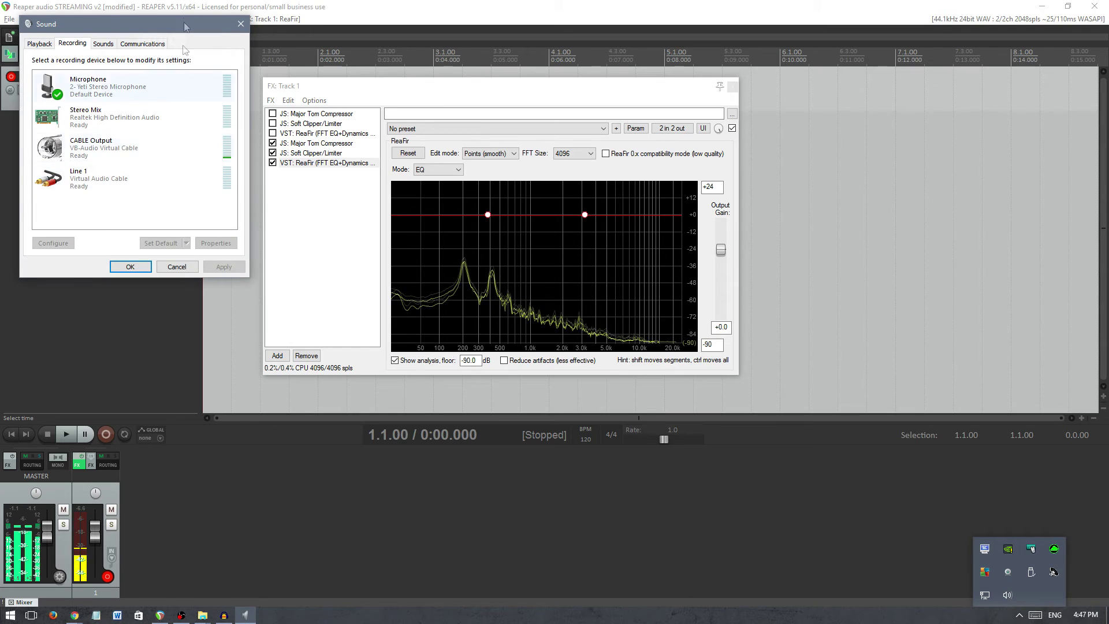
pyautogui.moveTo(185, 27); pyautogui.dragTo(290, 169)
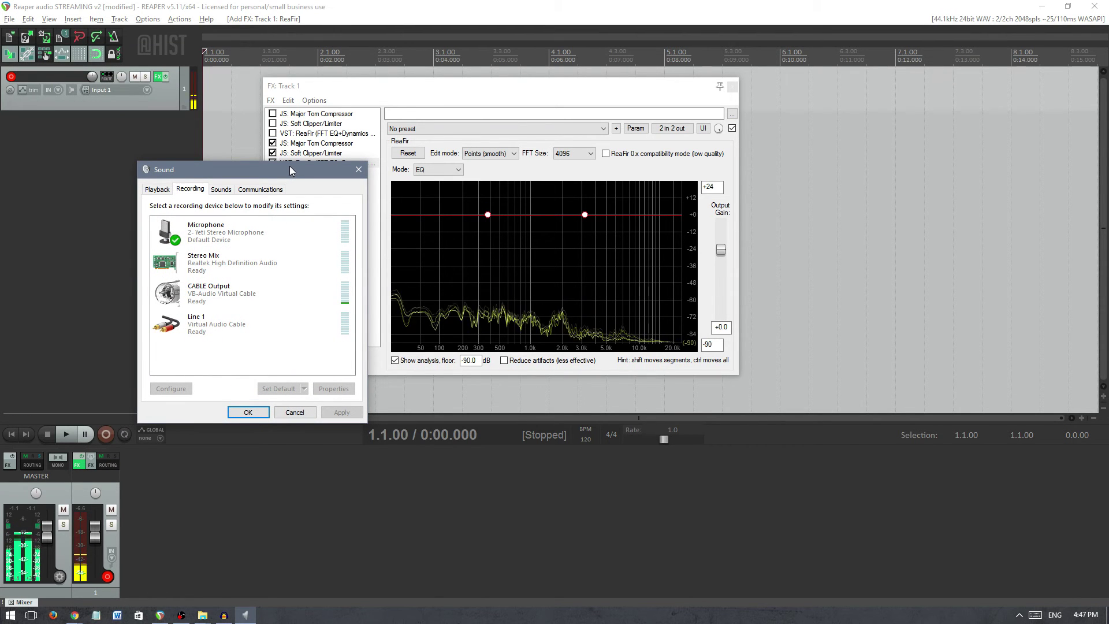
pyautogui.click(236, 297)
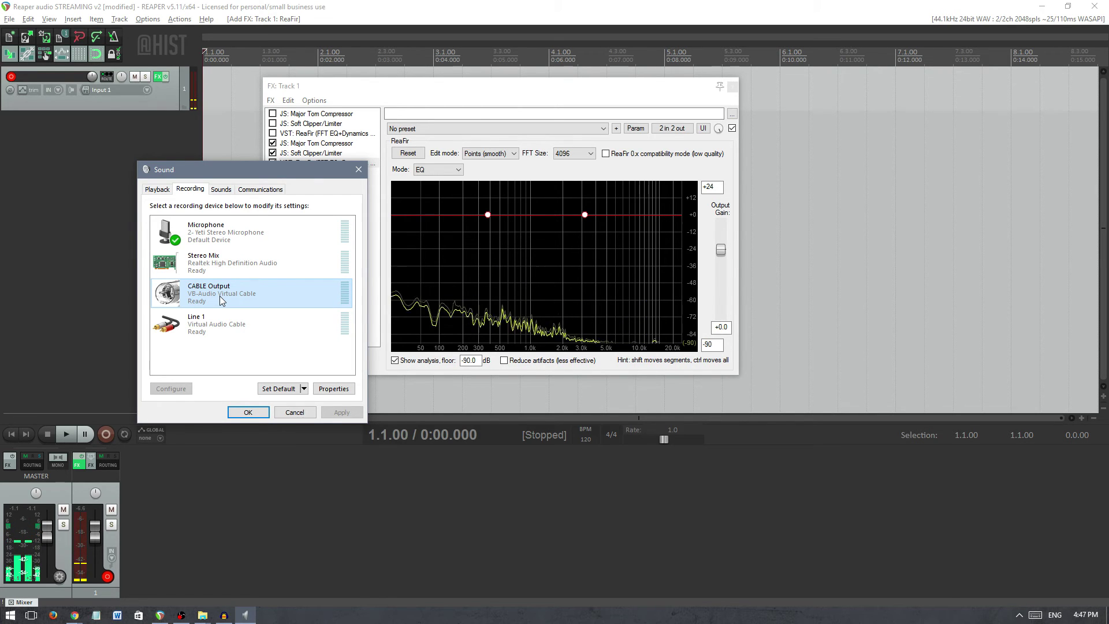
pyautogui.click(341, 390)
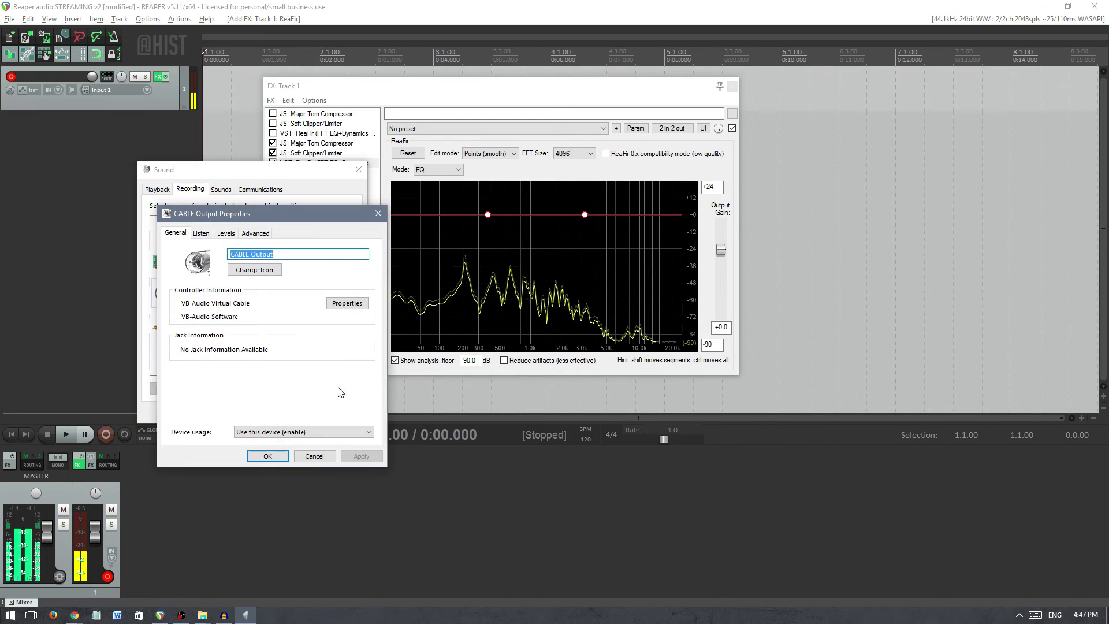
pyautogui.click(314, 455)
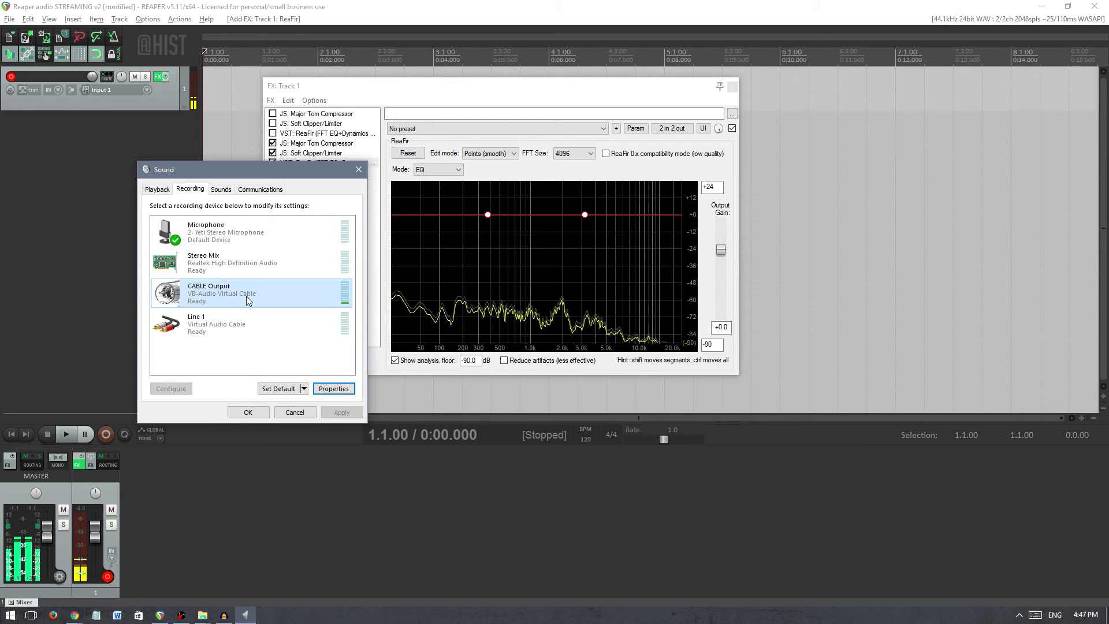
pyautogui.click(293, 412)
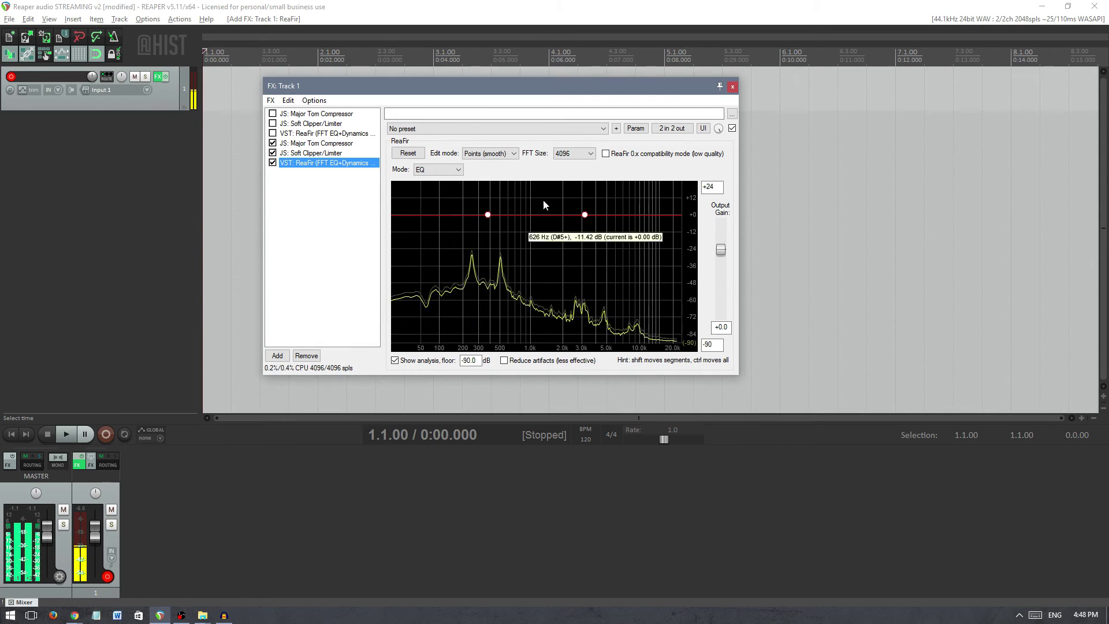
# Change the new ReaFir's FFT size from 4096 to 2048.
pyautogui.click(569, 156)
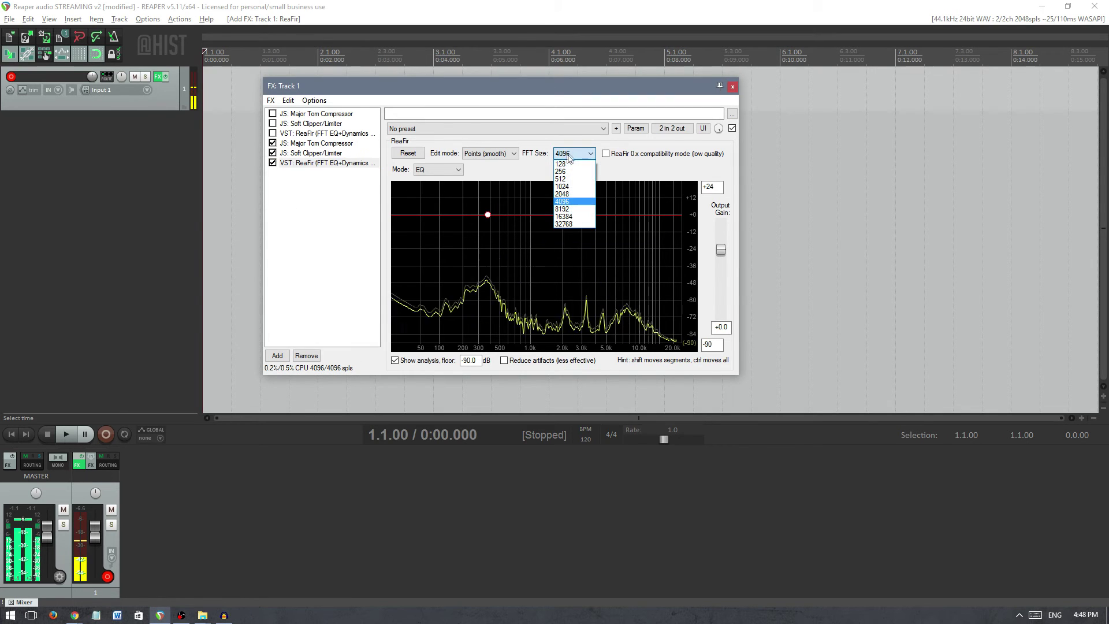
pyautogui.click(571, 193)
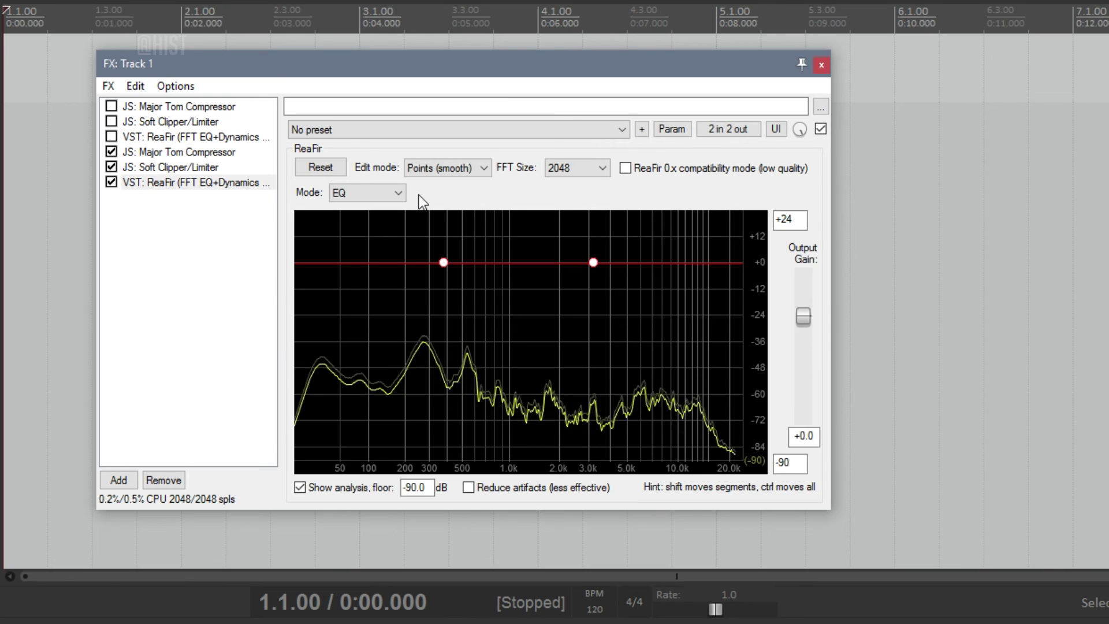
# Put ReaFir in Subtract mode and auto-build a noise profile, then freeze it.
pyautogui.click(395, 199)
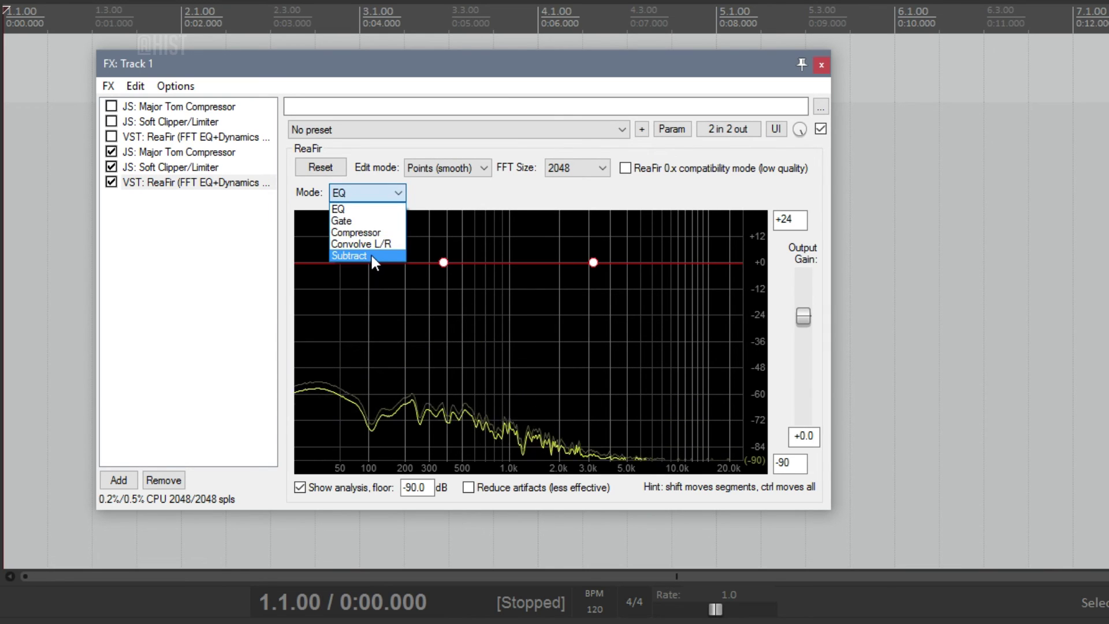
pyautogui.click(371, 267)
pyautogui.click(420, 193)
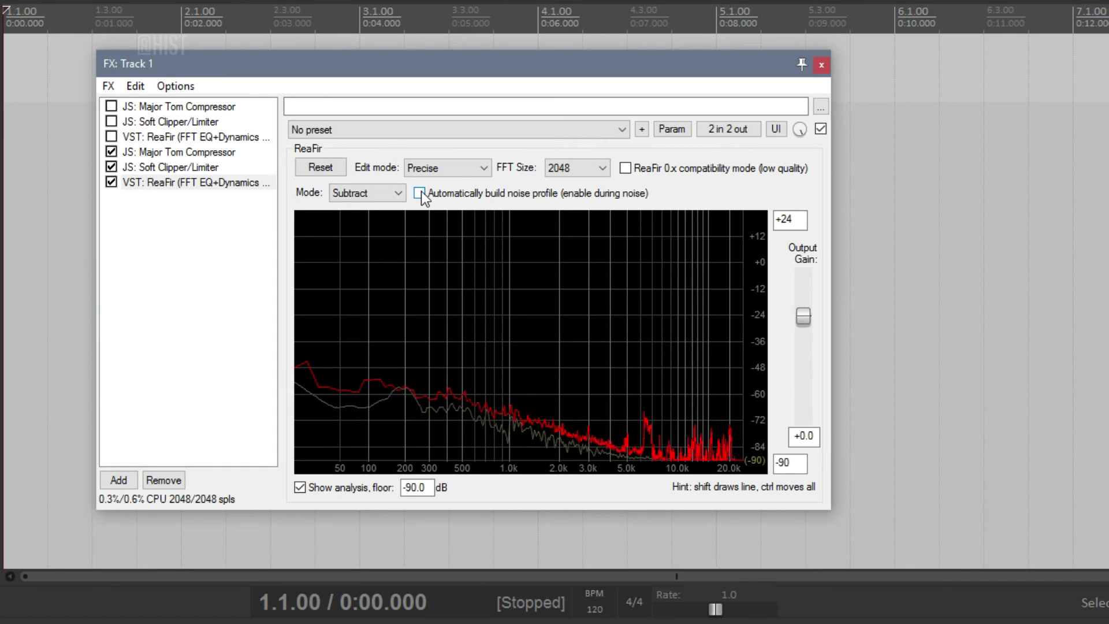
pyautogui.click(420, 193)
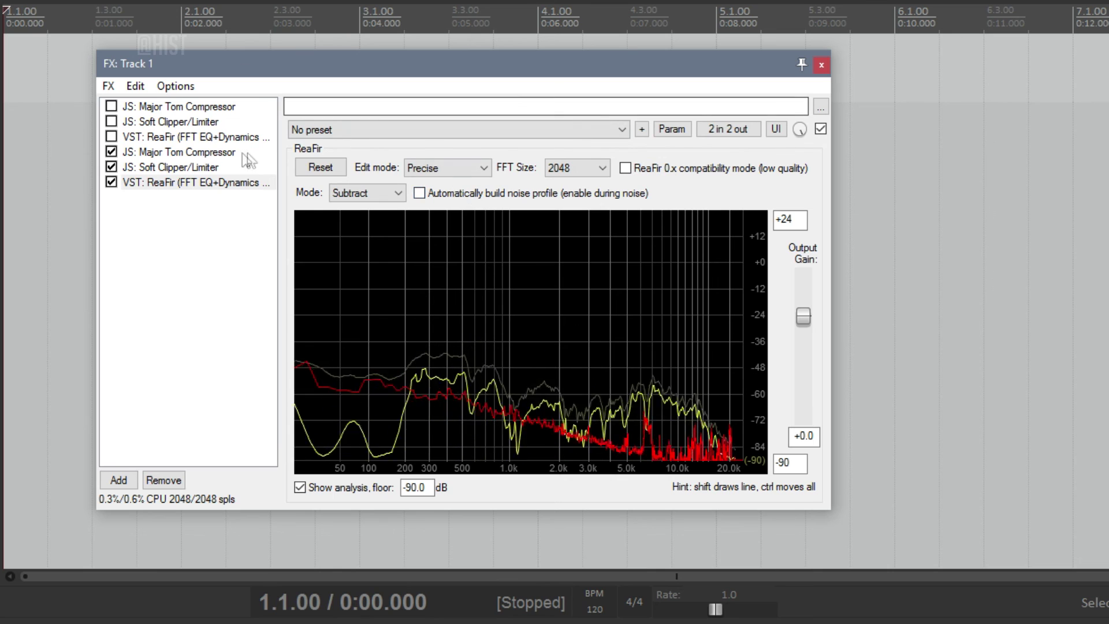
pyautogui.click(218, 153)
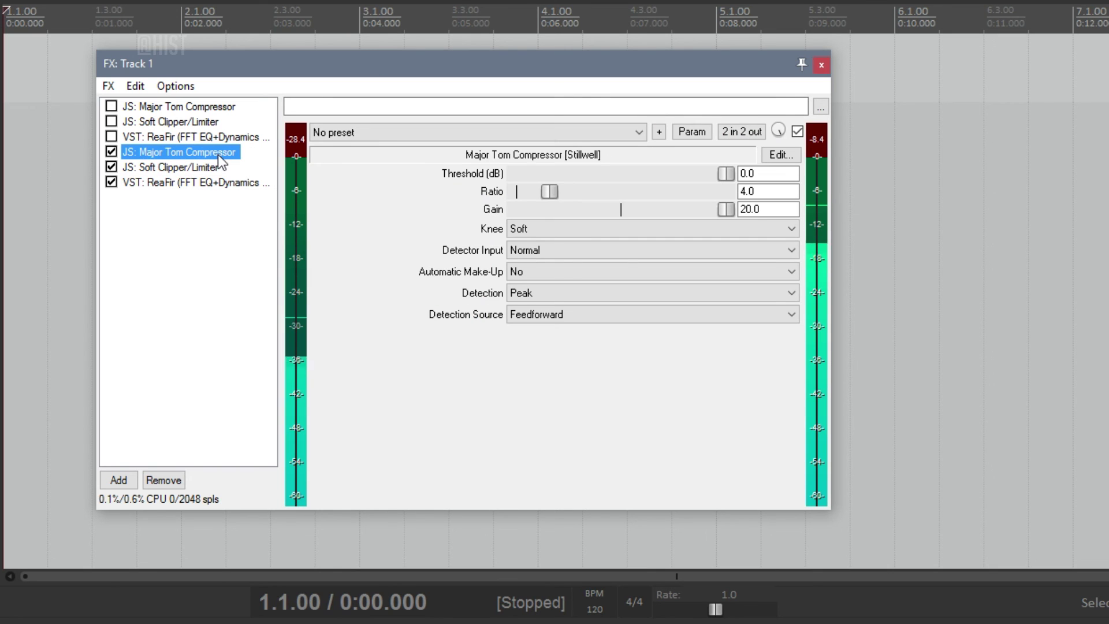
pyautogui.click(207, 170)
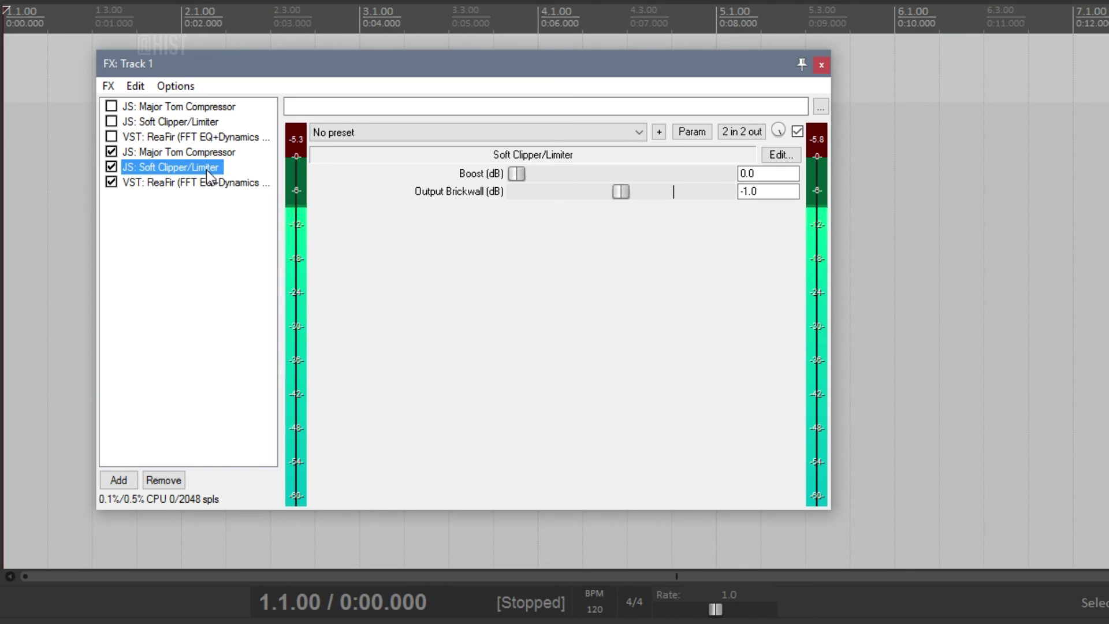
pyautogui.click(185, 184)
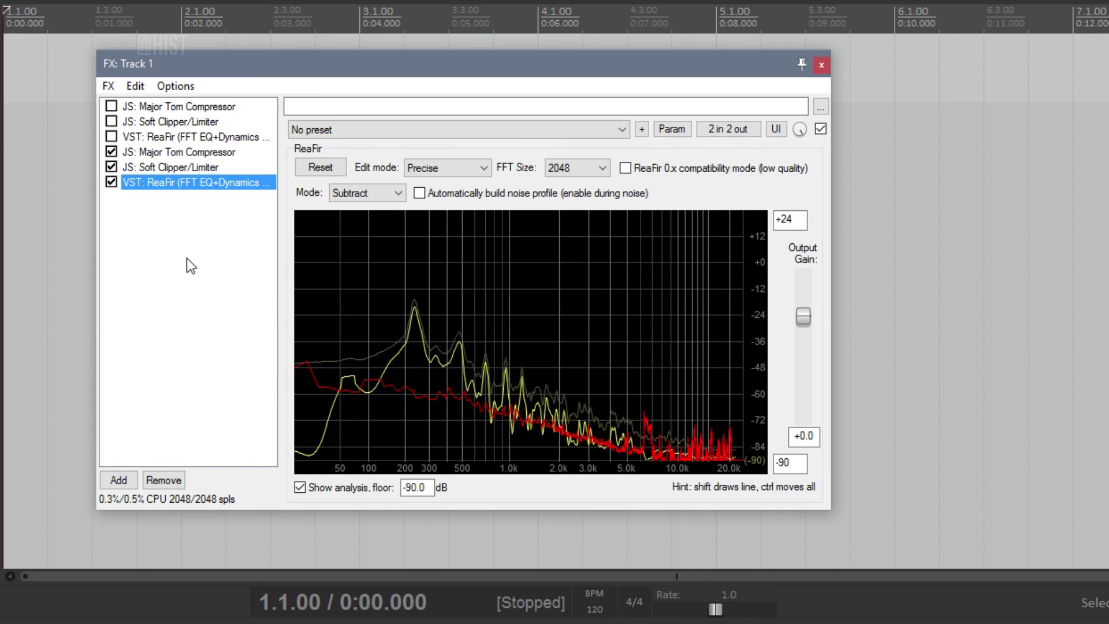